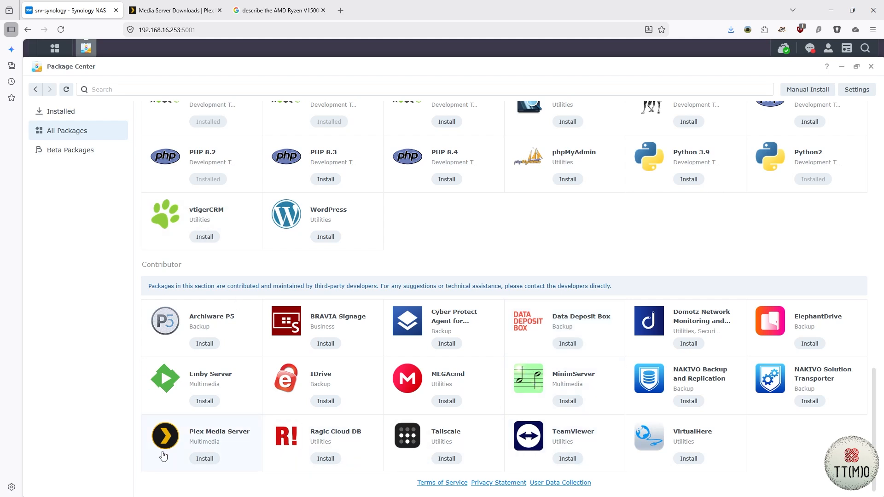
Step: View the Plex Media Server details in Package Center and open the system's Info Center in Control Panel
{"action": "left_click", "coordinate": [220, 438]}
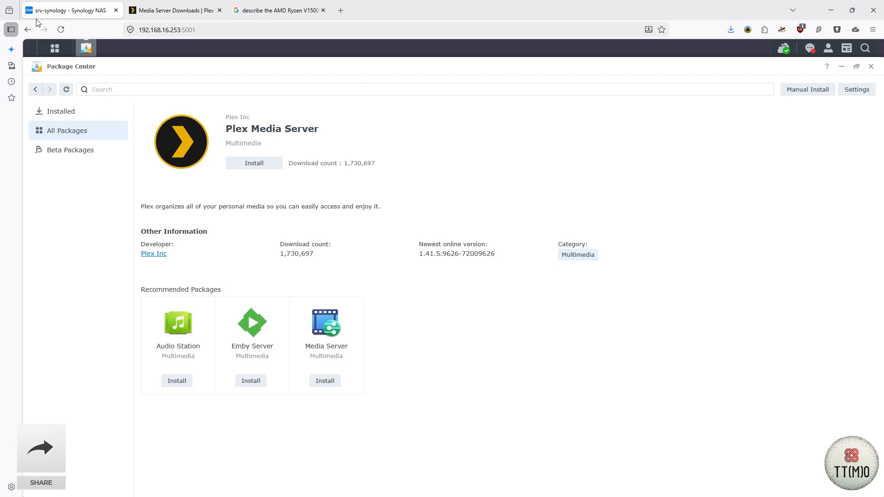
{"action": "left_click", "coordinate": [55, 49]}
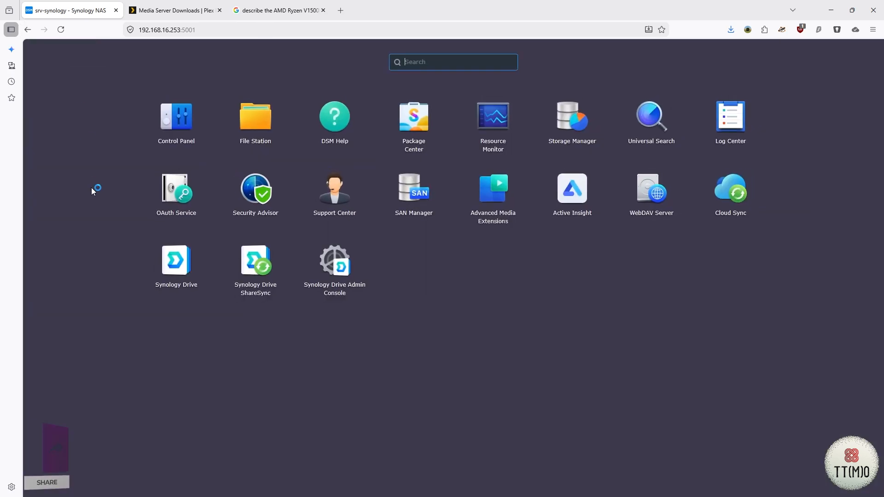
{"action": "left_click", "coordinate": [179, 125]}
{"action": "left_click", "coordinate": [64, 256]}
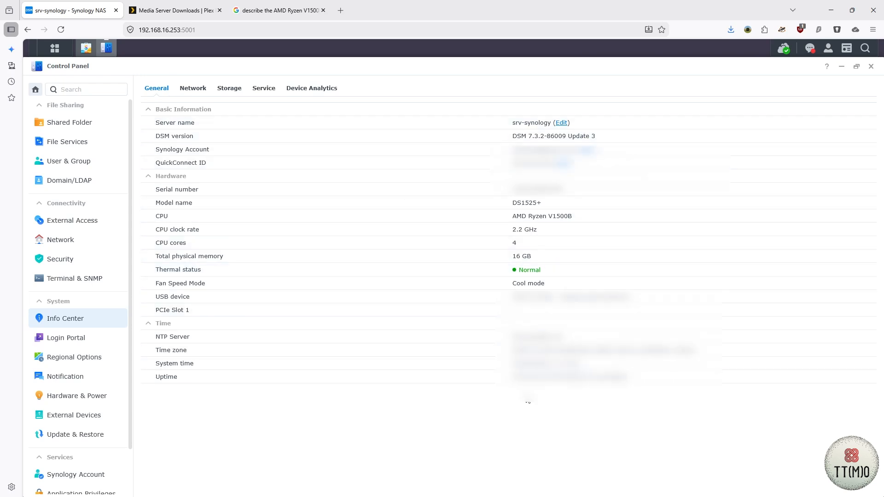
Step: Copy the CPU model name from the hardware information and check the web search describing that processor
{"action": "mouse_move", "coordinate": [579, 214]}
{"action": "left_mouse_down"}
{"action": "mouse_move", "coordinate": [513, 213]}
{"action": "mouse_move", "coordinate": [571, 217]}
{"action": "left_mouse_up"}
{"action": "left_click", "coordinate": [536, 219]}
{"action": "right_click", "coordinate": [571, 215]}
{"action": "left_click", "coordinate": [581, 225]}
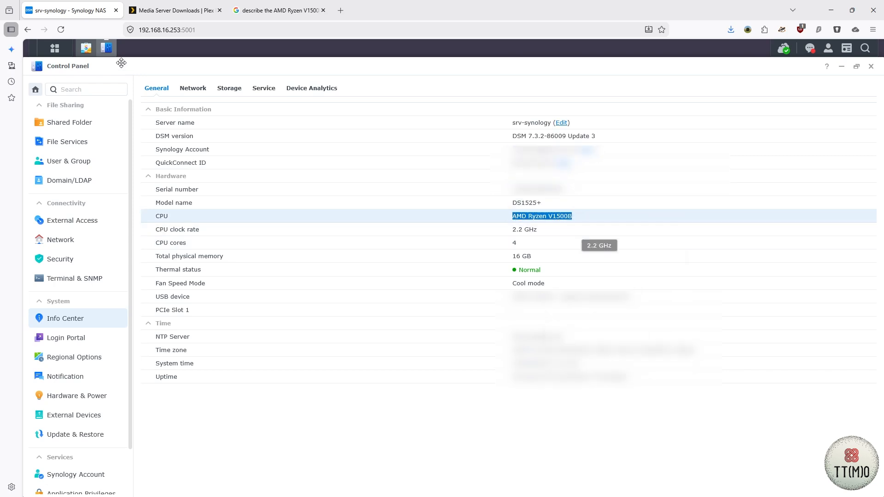
{"action": "left_click", "coordinate": [276, 11]}
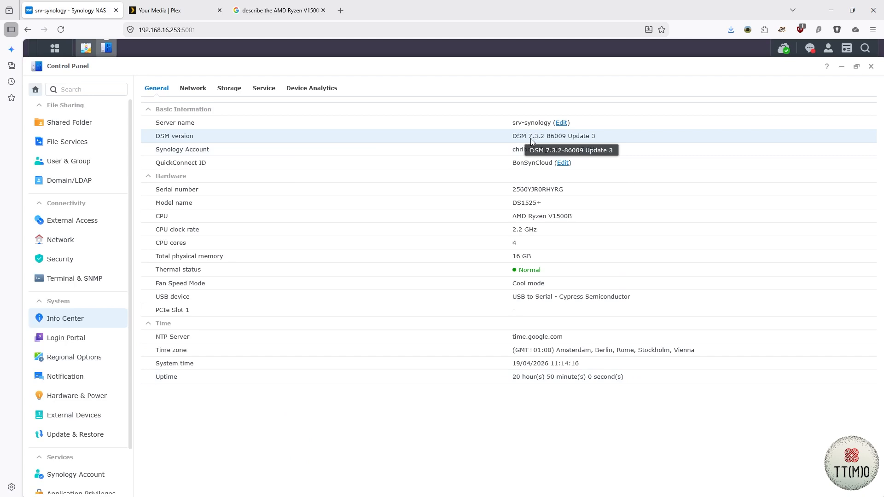
Step: Open the Plex Media Server download page on the Plex website and select Synology (DSM 7.2.2+) as the platform
{"action": "left_click_drag", "start_coordinate": [166, 10], "coordinate": [287, 11]}
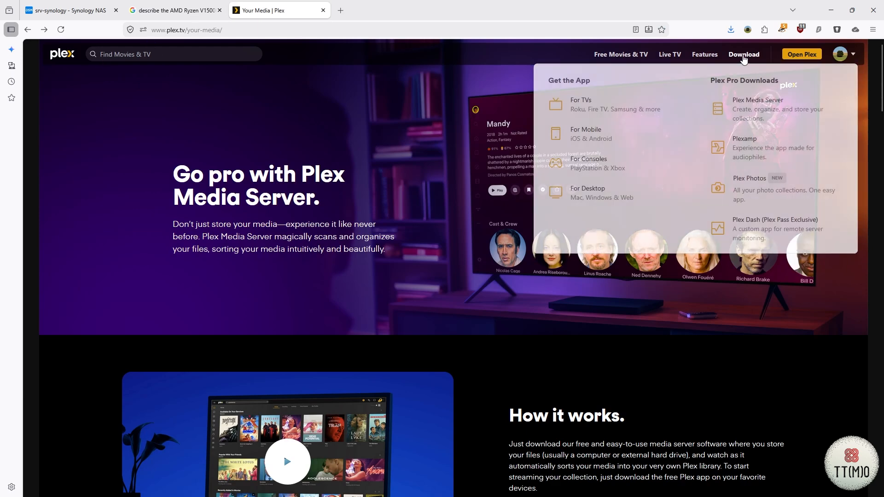
{"action": "mouse_move", "coordinate": [744, 58]}
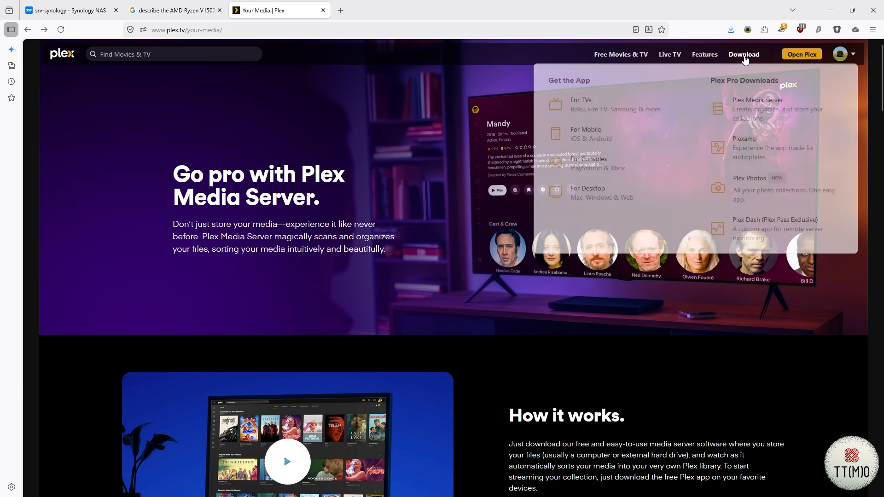
{"action": "left_click", "coordinate": [758, 103]}
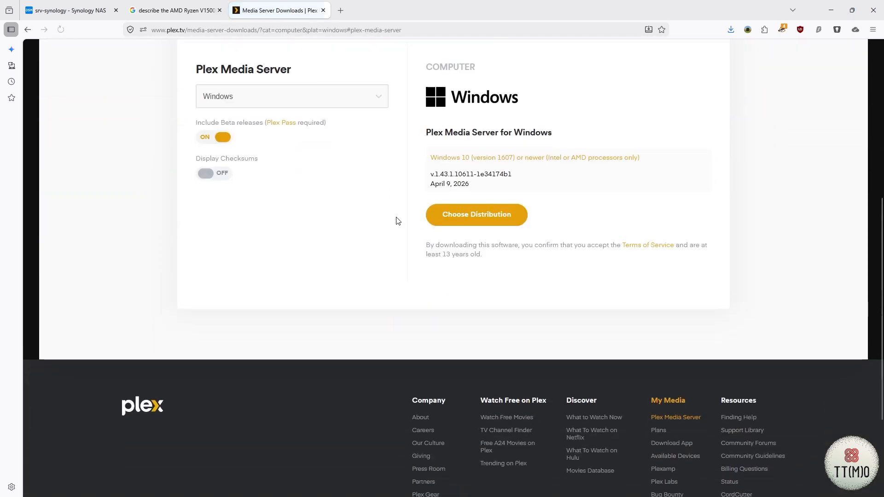
{"action": "left_click", "coordinate": [381, 93]}
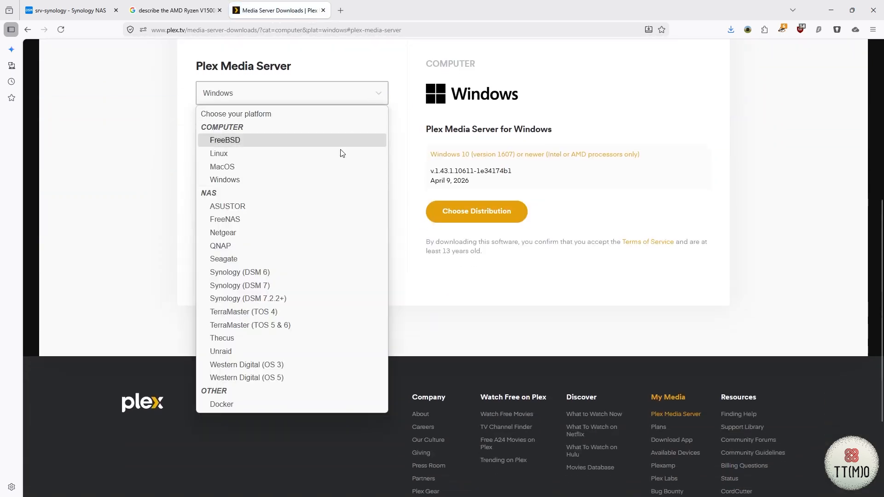
{"action": "left_click", "coordinate": [284, 299]}
Step: Download the Intel/AMD 64-bit package, saving it as PlexMediaServer-1.43.1.10611-1e34174b1-x86_64_DSM72.spk
{"action": "left_click_drag", "start_coordinate": [431, 223], "coordinate": [449, 226]}
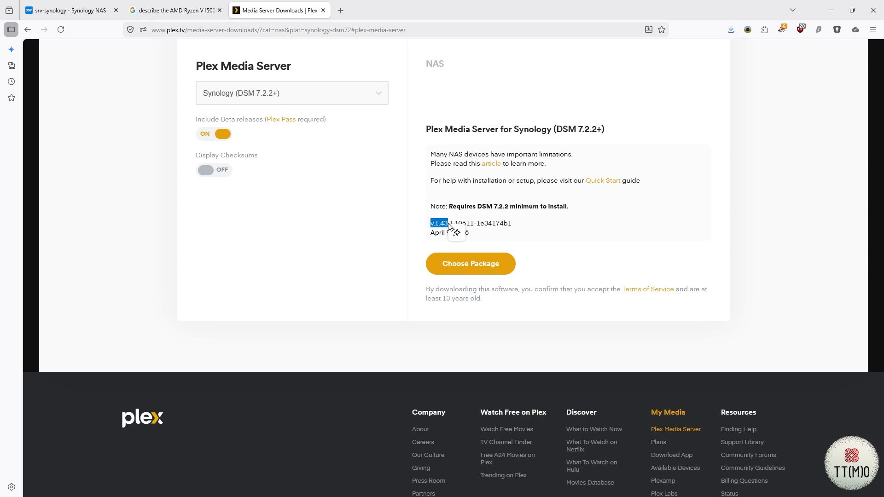
{"action": "left_click", "coordinate": [412, 237]}
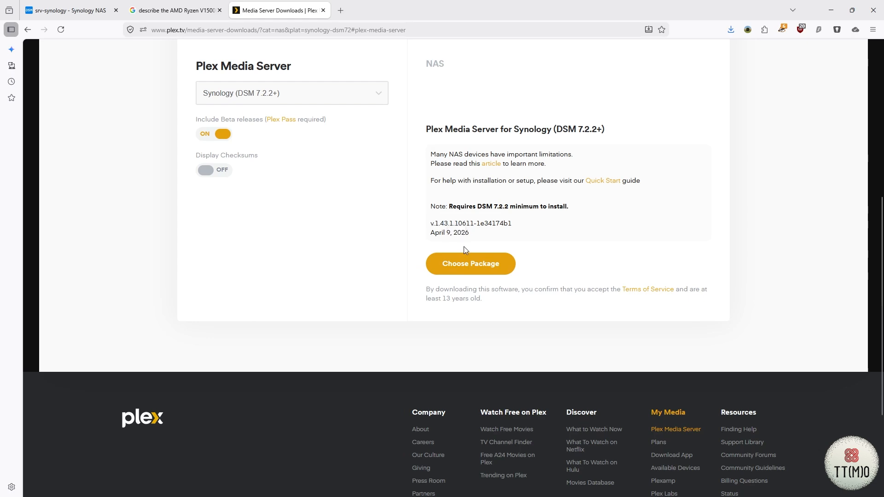
{"action": "left_click", "coordinate": [472, 270]}
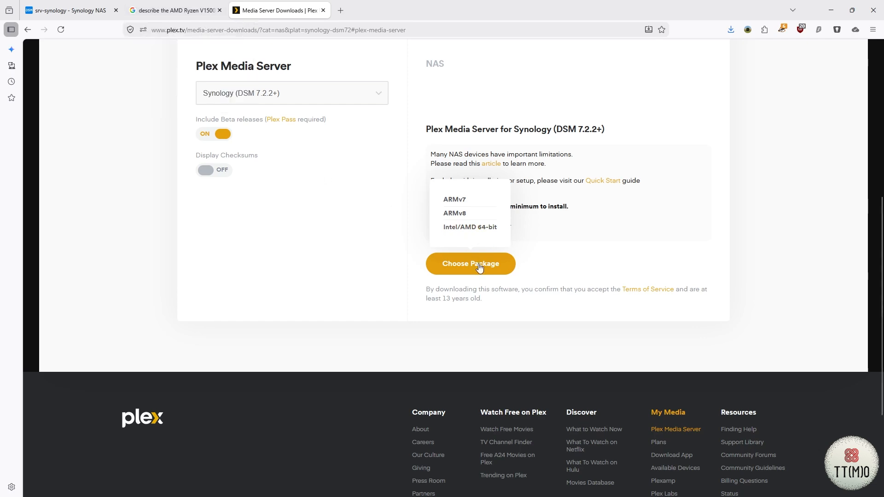
{"action": "left_click", "coordinate": [474, 235]}
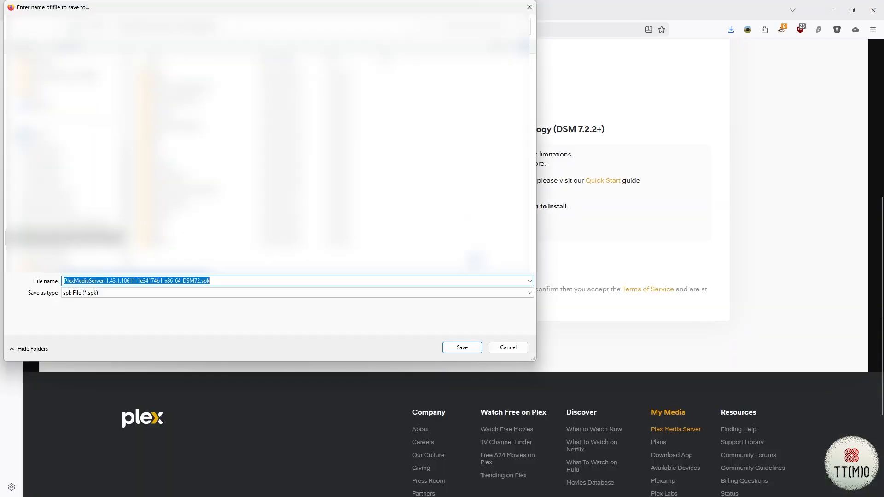
{"action": "key", "text": "Return"}
Step: Switch the download platform to Synology (DSM 7) and review the packages offered for it
{"action": "left_click", "coordinate": [379, 94]}
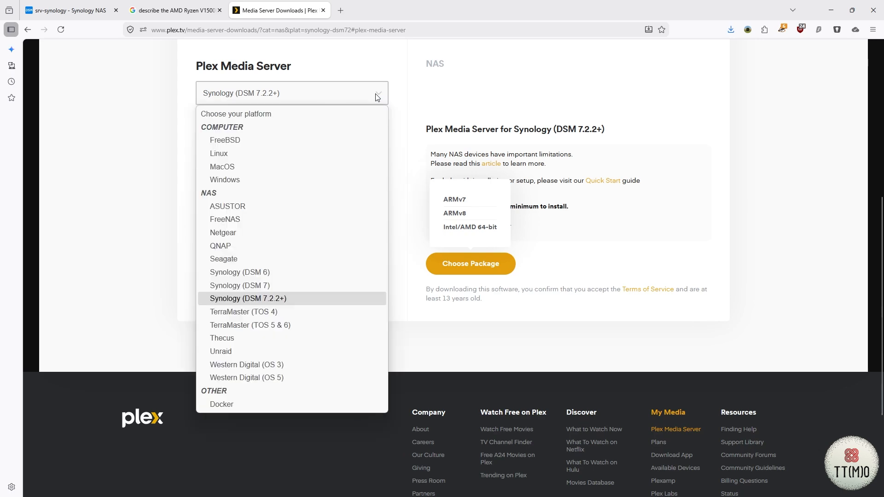
{"action": "left_click", "coordinate": [239, 286]}
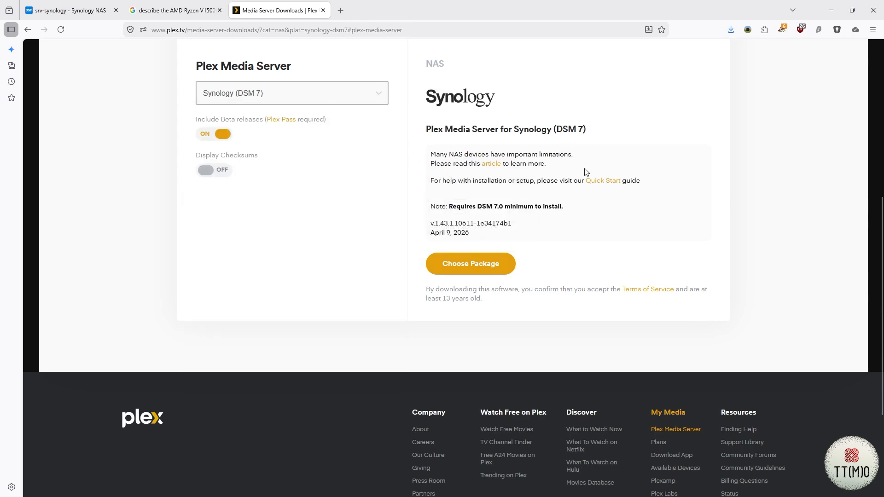
{"action": "left_click", "coordinate": [431, 265]}
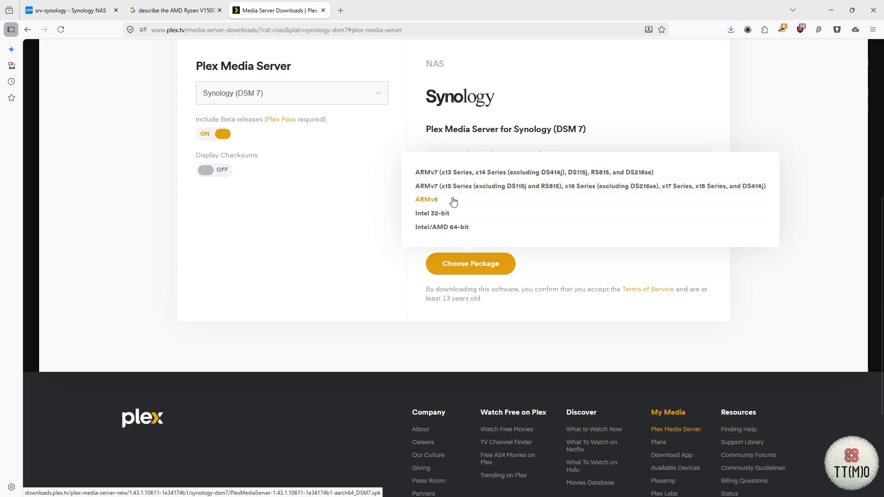
Step: Start a manual install in the NAS's Package Center and choose the file PlexMediaServer-1.43.1.10611-1e34174b1-x86_64_DSM72.spk
{"action": "left_click", "coordinate": [84, 15]}
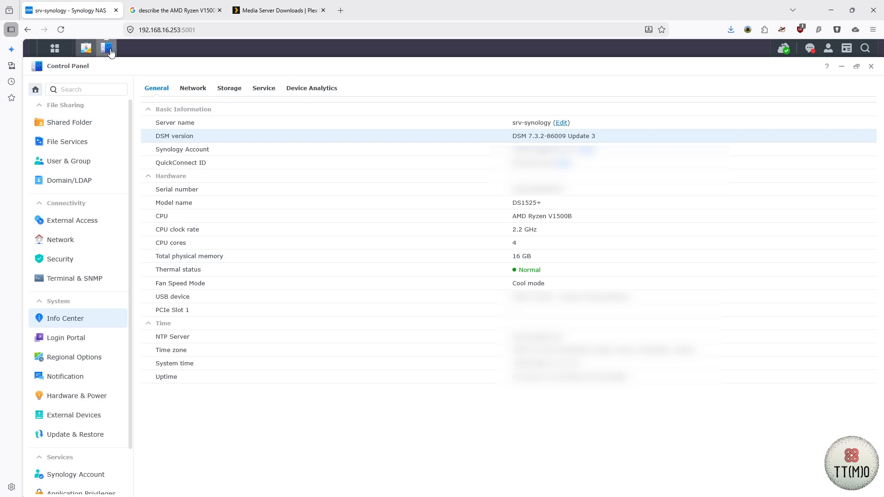
{"action": "left_click", "coordinate": [85, 47]}
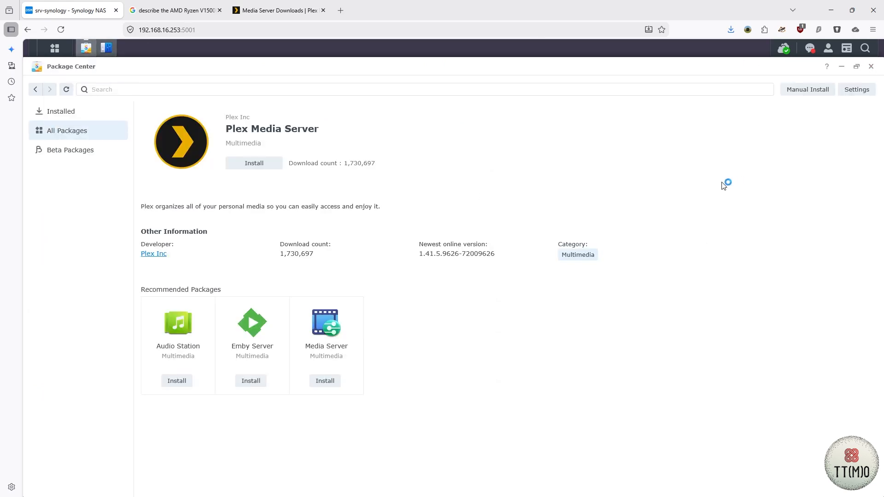
{"action": "left_click", "coordinate": [815, 91]}
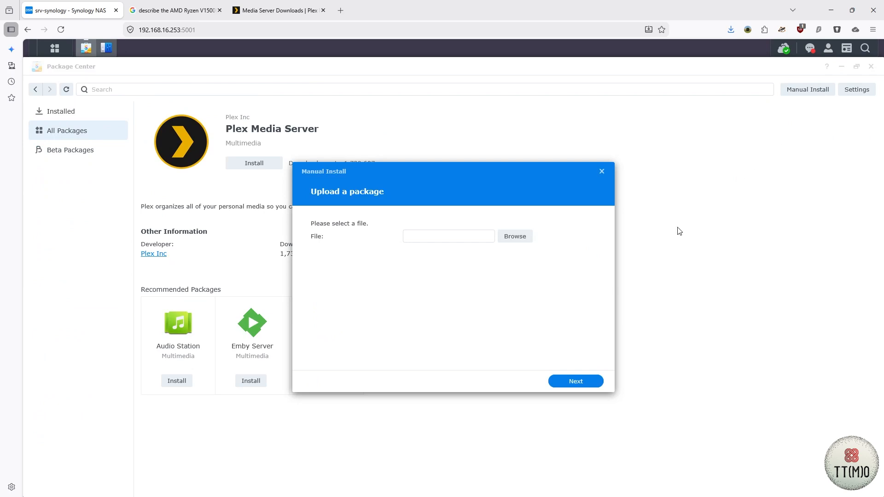
{"action": "left_click", "coordinate": [515, 236]}
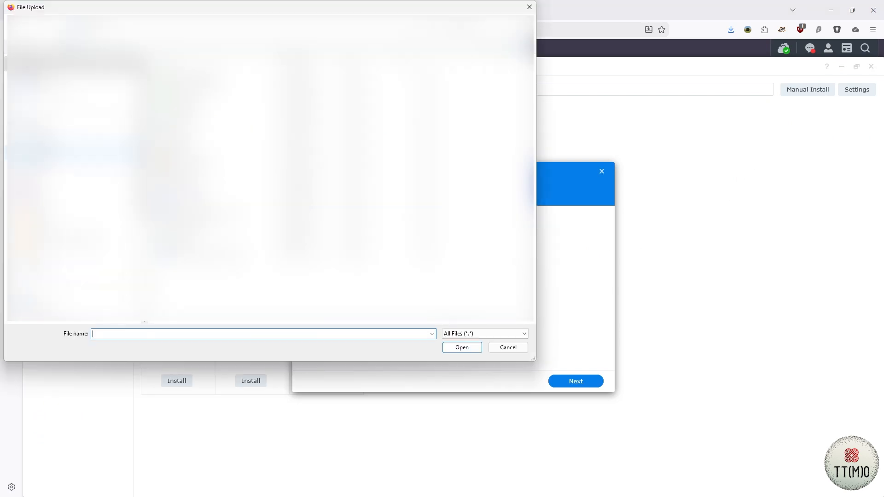
{"action": "left_click", "coordinate": [88, 152]}
{"action": "left_click", "coordinate": [289, 230]}
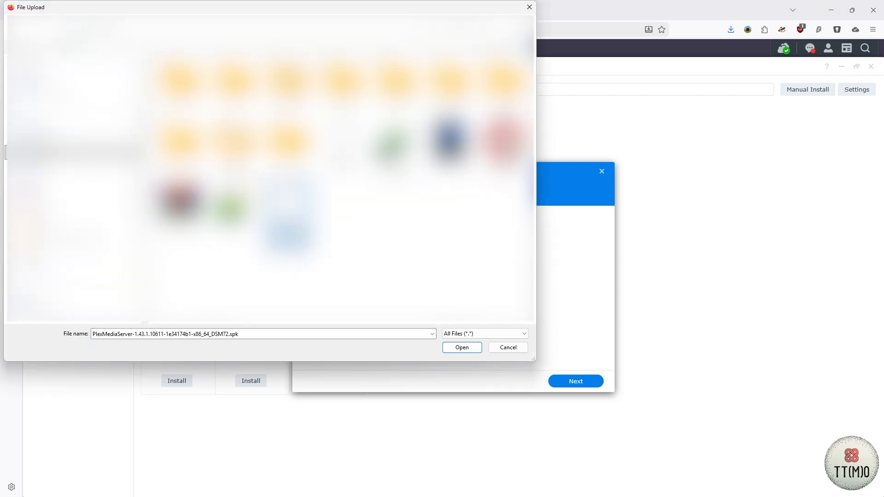
{"action": "left_click", "coordinate": [468, 350]}
Step: Accept the third-party package notice and install Plex Media Server with Normal installation, leaving it set to run after installation
{"action": "left_click", "coordinate": [576, 382]}
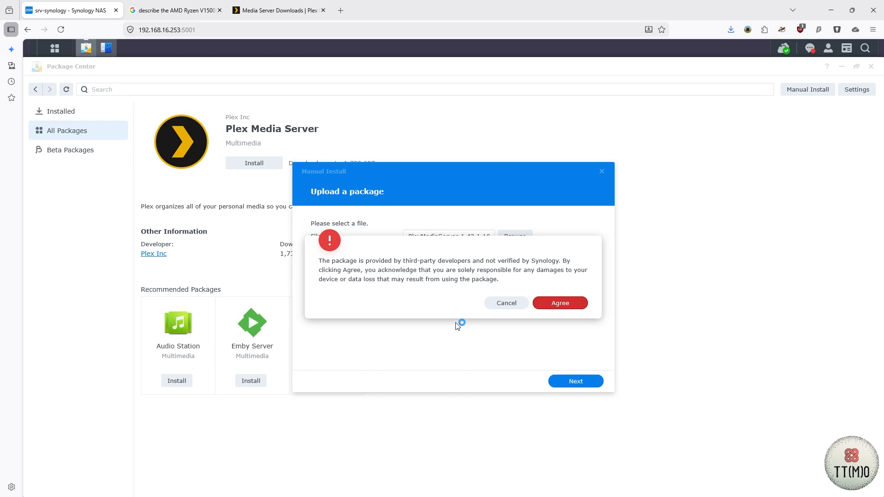
{"action": "key", "text": "Return"}
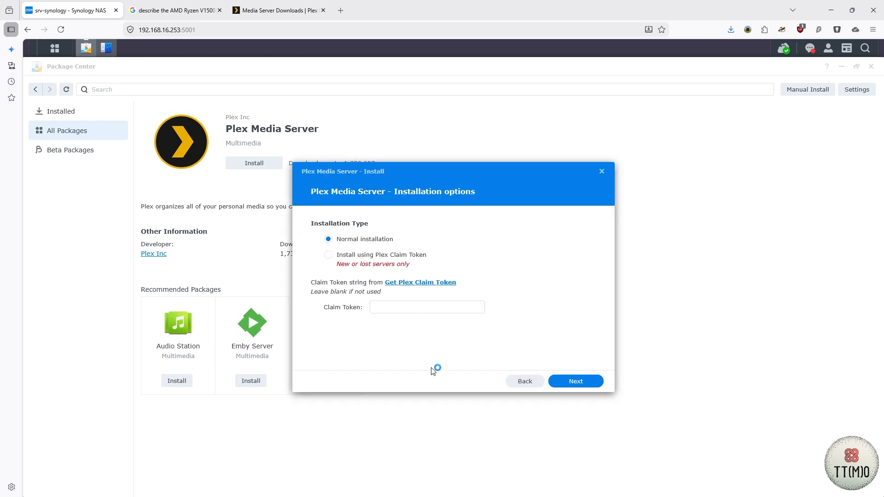
{"action": "key", "text": "Return"}
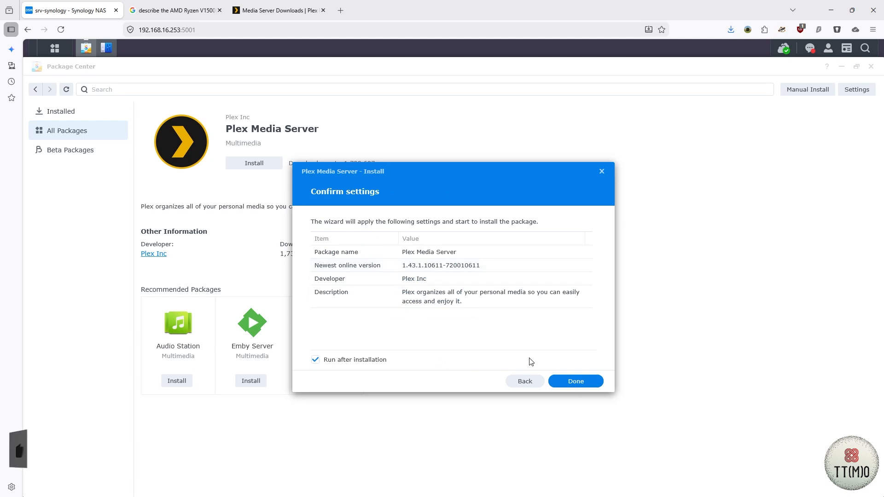
{"action": "left_click", "coordinate": [583, 385]}
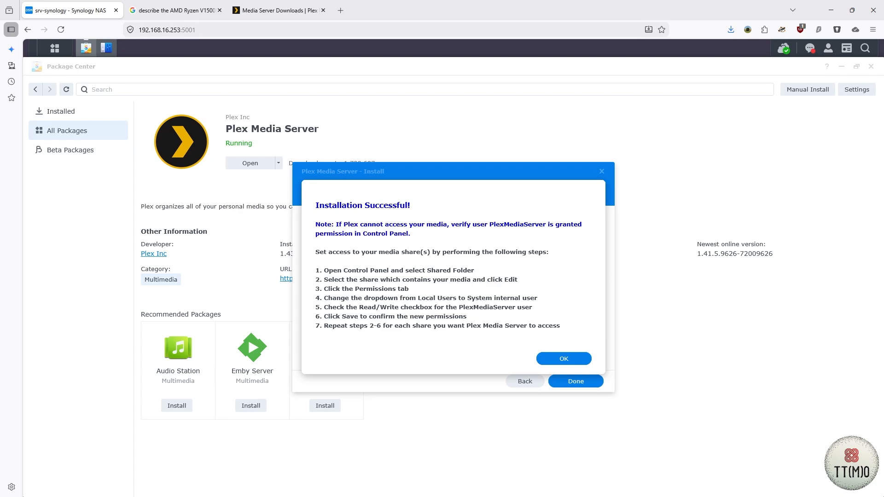
{"action": "left_click", "coordinate": [134, 25]}
{"action": "left_click_drag", "start_coordinate": [290, 168], "coordinate": [622, 381]}
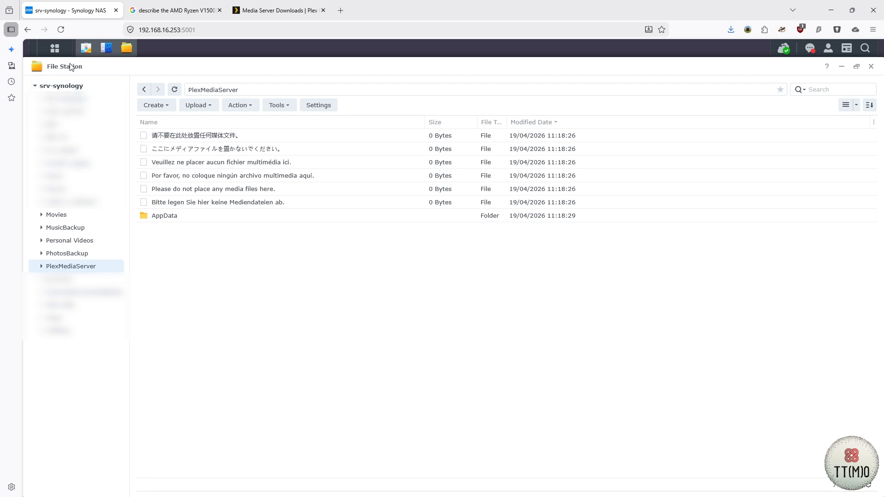
Step: Start creating a shared folder in Control Panel named PlexMedia with the description "Media for the Plex Media Server"
{"action": "left_click", "coordinate": [107, 49]}
{"action": "left_click", "coordinate": [69, 123]}
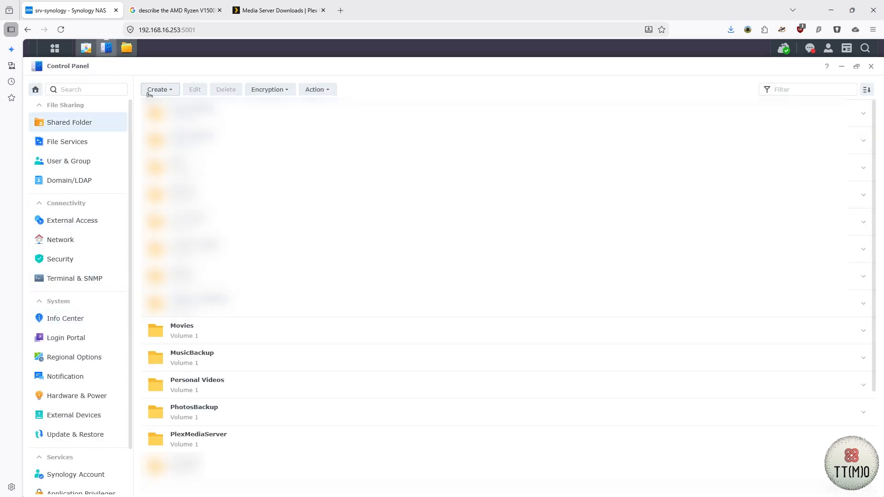
{"action": "left_click", "coordinate": [158, 89]}
{"action": "left_click", "coordinate": [175, 109]}
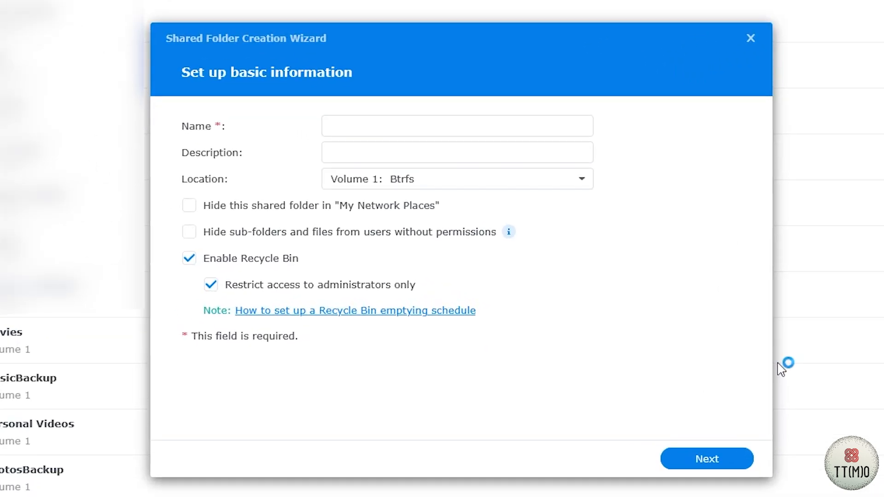
{"action": "type", "text": "Plex"}
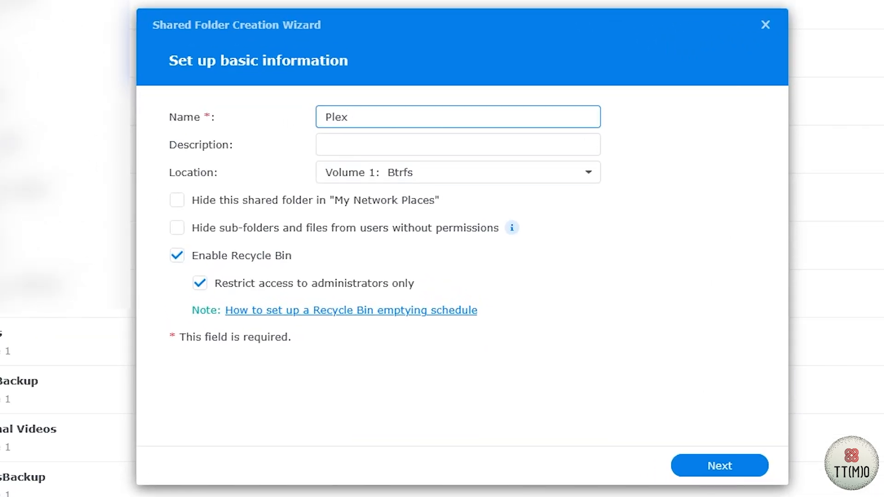
{"action": "type", "text": "Media"}
{"action": "left_click", "coordinate": [365, 144]}
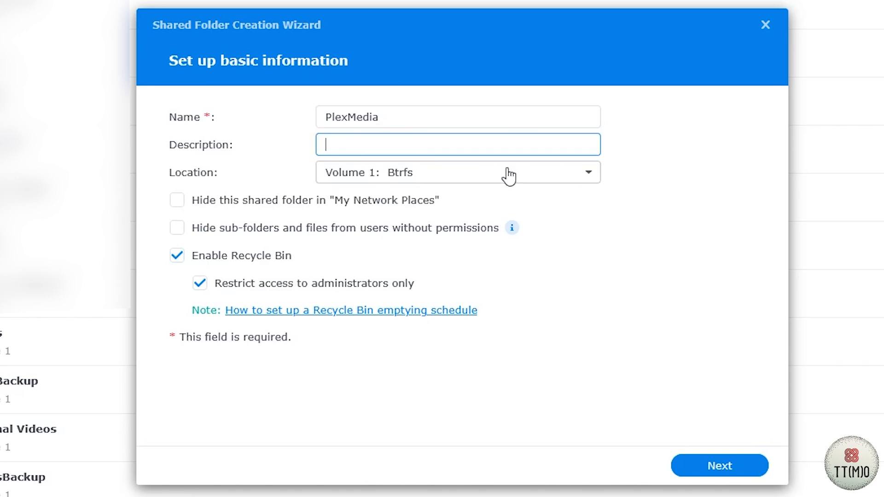
{"action": "type", "text": "Media for the "}
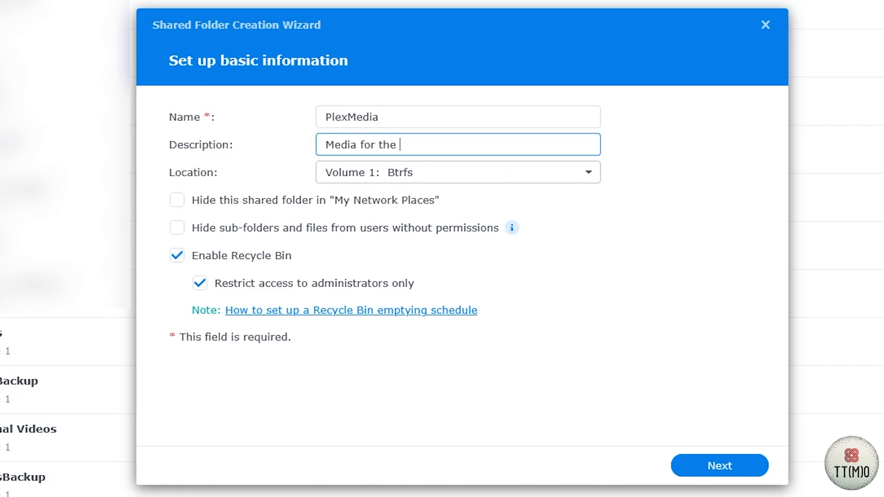
{"action": "type", "text": "Plex Media Server"}
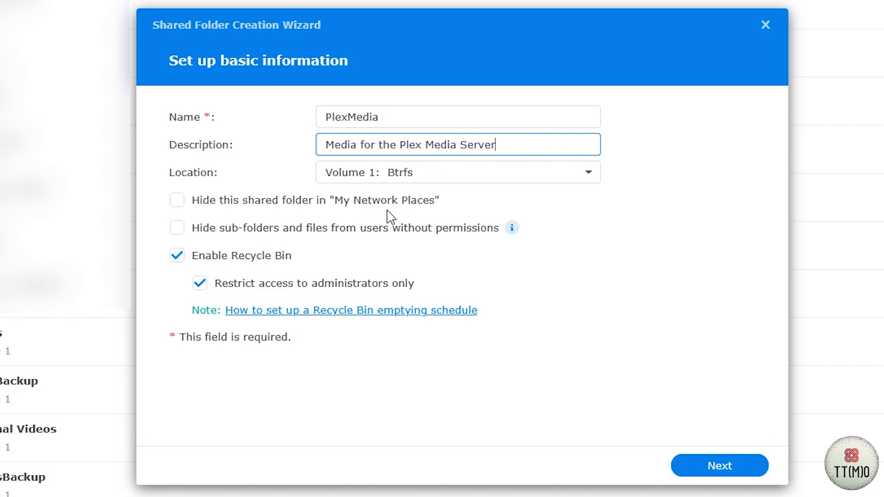
Step: Disable the Recycle Bin for the new shared folder and skip the additional security measures
{"action": "left_click", "coordinate": [208, 259]}
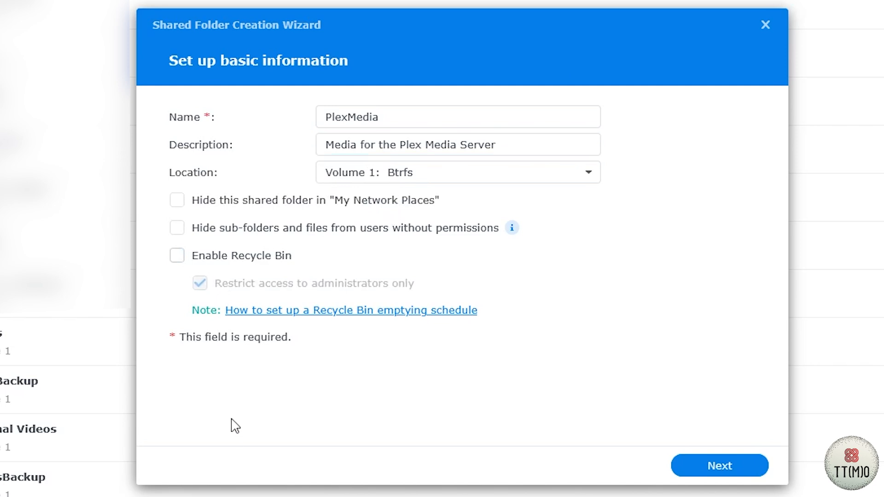
{"action": "left_click", "coordinate": [732, 469]}
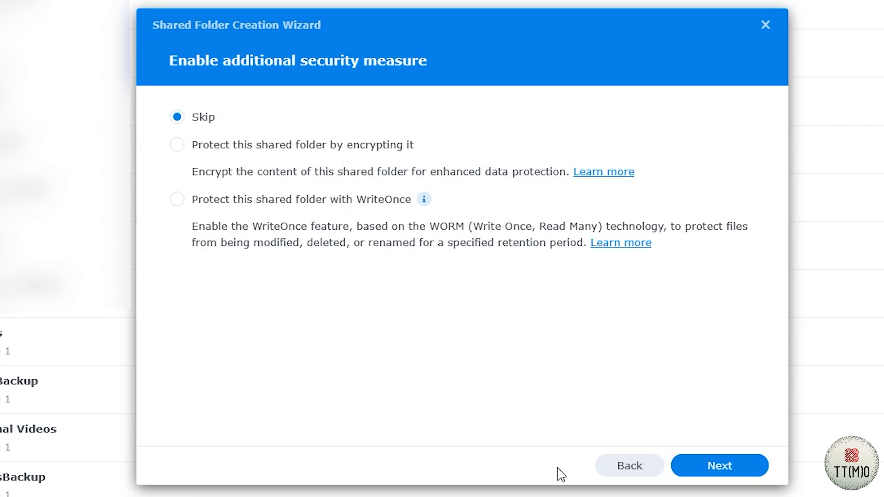
{"action": "left_click", "coordinate": [707, 470]}
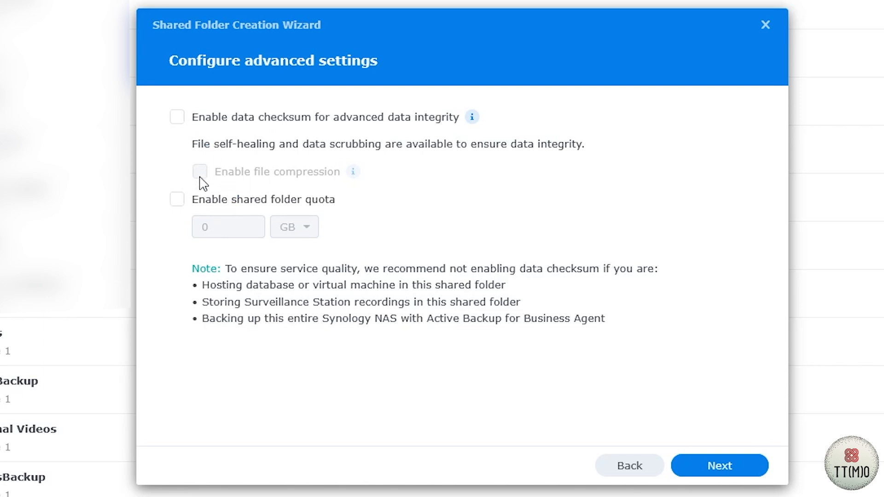
Step: Finish creating the PlexMedia shared folder without data checksum or quota and grant the system internal user PlexMediaServer Read/Write permission on it
{"action": "left_click", "coordinate": [735, 467]}
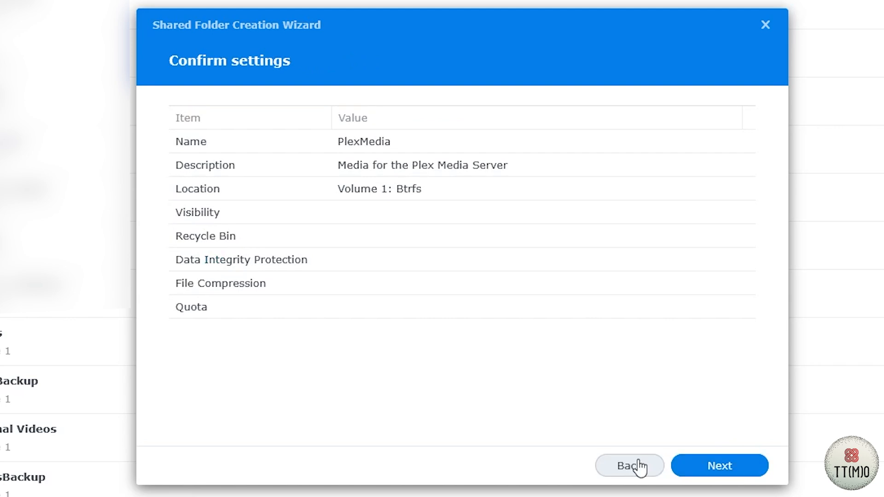
{"action": "left_click", "coordinate": [733, 479]}
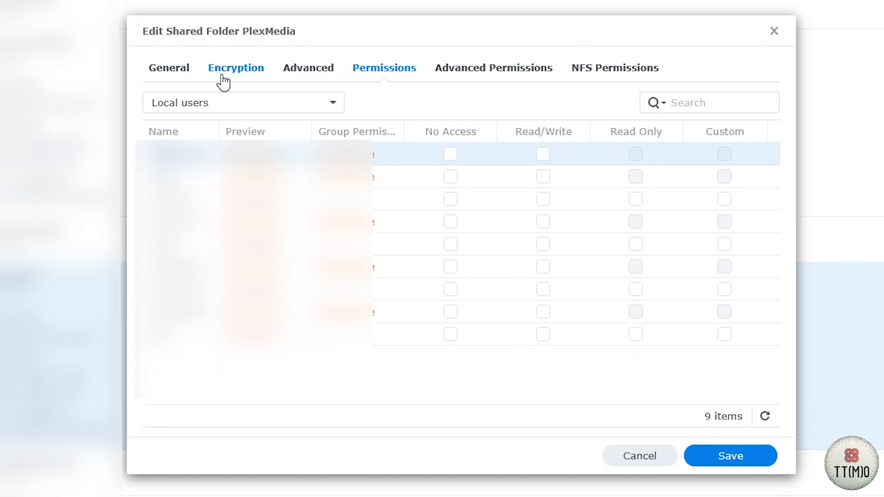
{"action": "left_click", "coordinate": [218, 104]}
{"action": "left_click", "coordinate": [221, 174]}
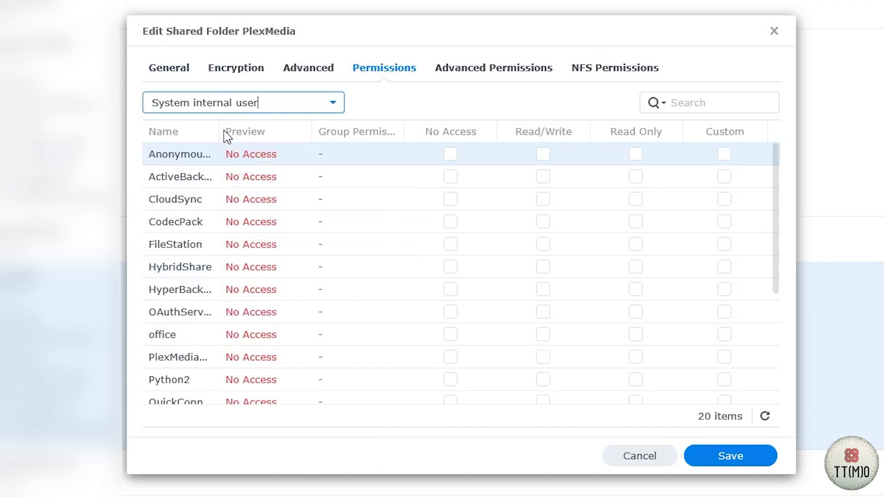
{"action": "left_click_drag", "start_coordinate": [220, 131], "coordinate": [292, 130]}
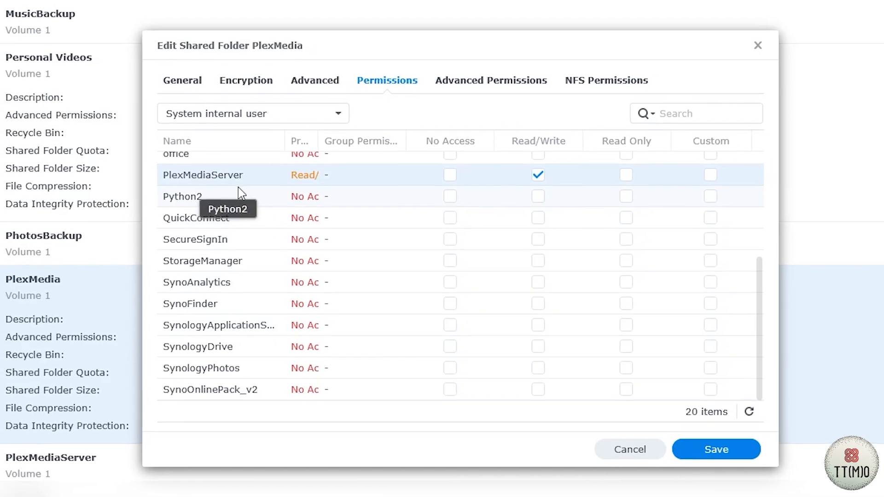
{"action": "left_click", "coordinate": [532, 184]}
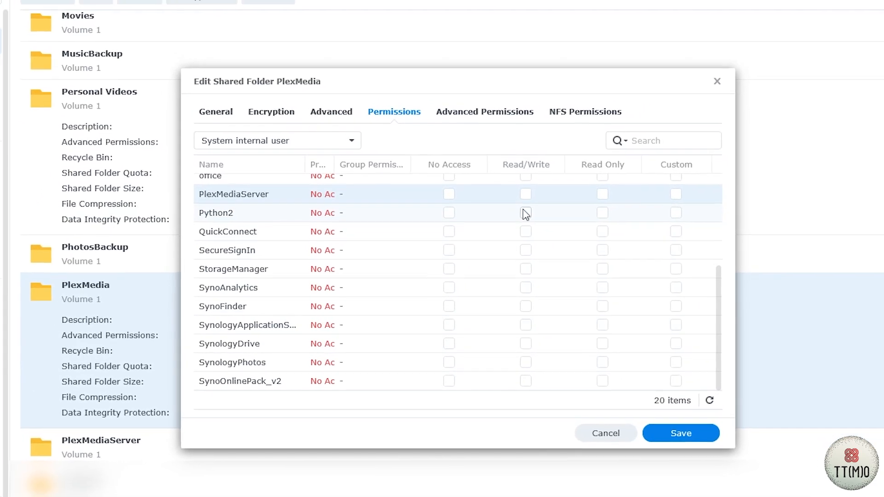
{"action": "scroll", "coordinate": [530, 202], "scroll_direction": "up", "scroll_amount": 1}
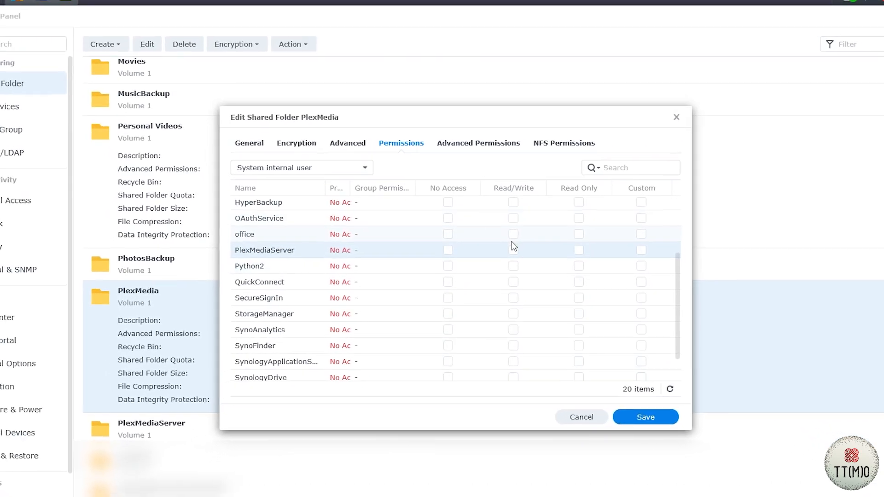
{"action": "left_click", "coordinate": [519, 244]}
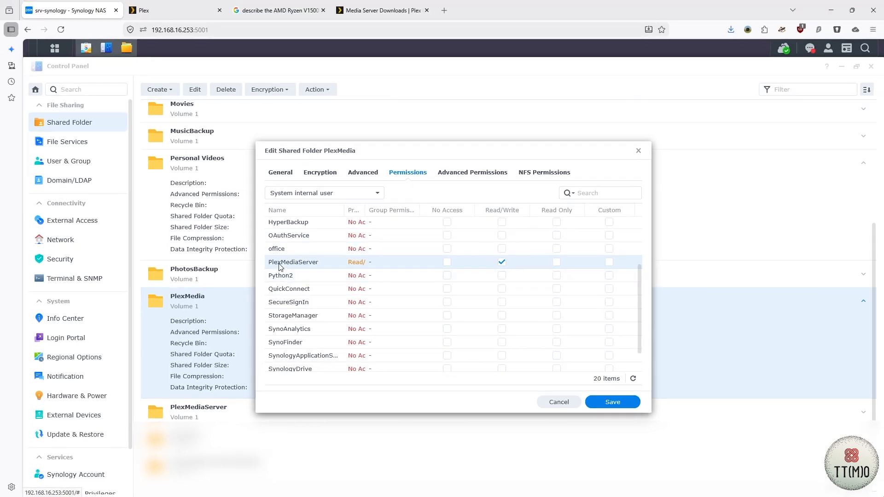
{"action": "left_click", "coordinate": [621, 403]}
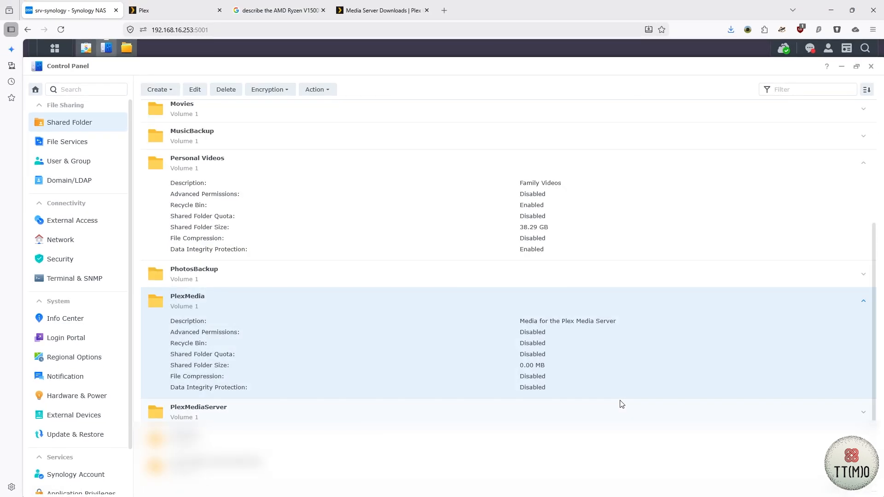
Step: Grant the system internal user PlexMediaServer Read Only permission on the PhotosBackup shared folder and save the change
{"action": "right_click", "coordinate": [194, 271]}
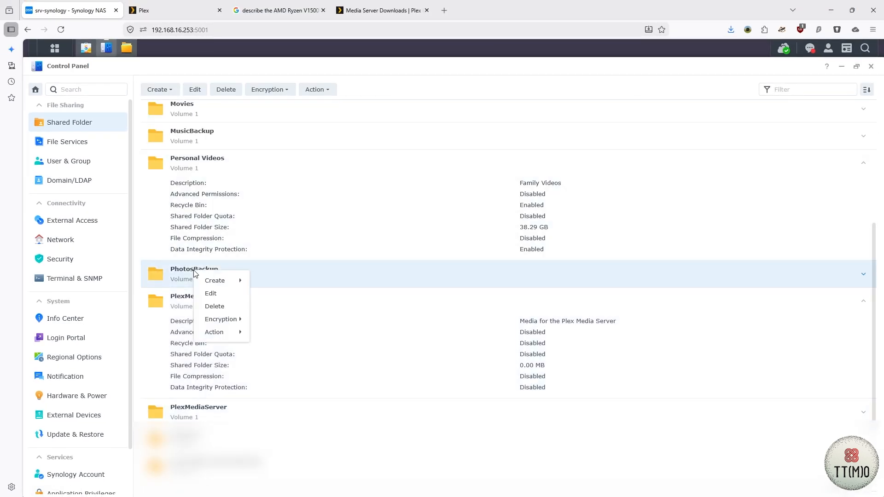
{"action": "left_click", "coordinate": [211, 293]}
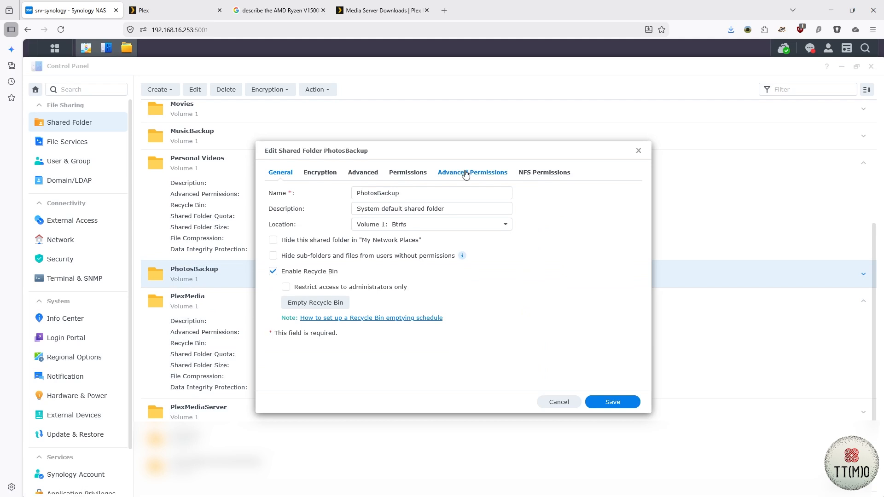
{"action": "left_click", "coordinate": [408, 172]}
{"action": "left_click", "coordinate": [323, 193]}
{"action": "left_click", "coordinate": [301, 214]}
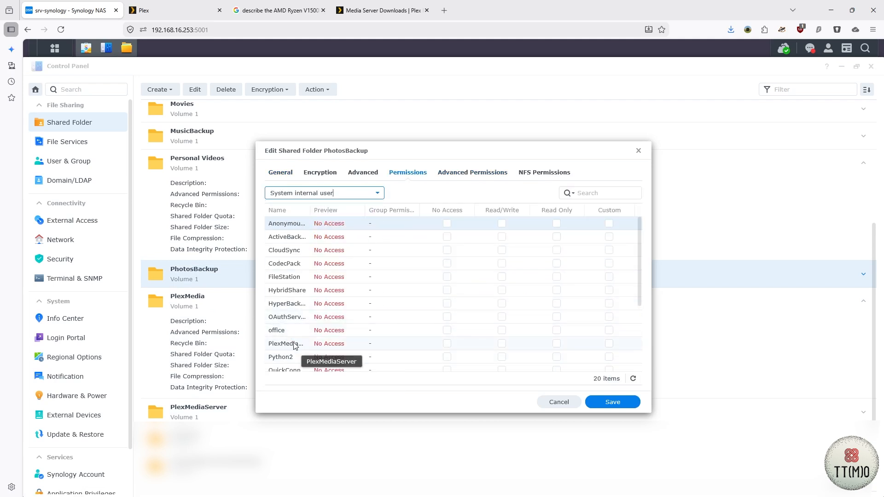
{"action": "left_click", "coordinate": [557, 344]}
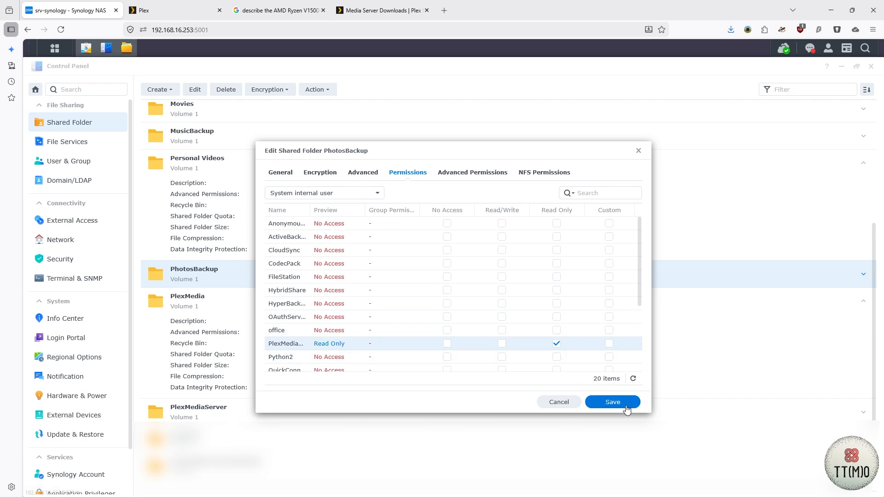
{"action": "left_click", "coordinate": [612, 402]}
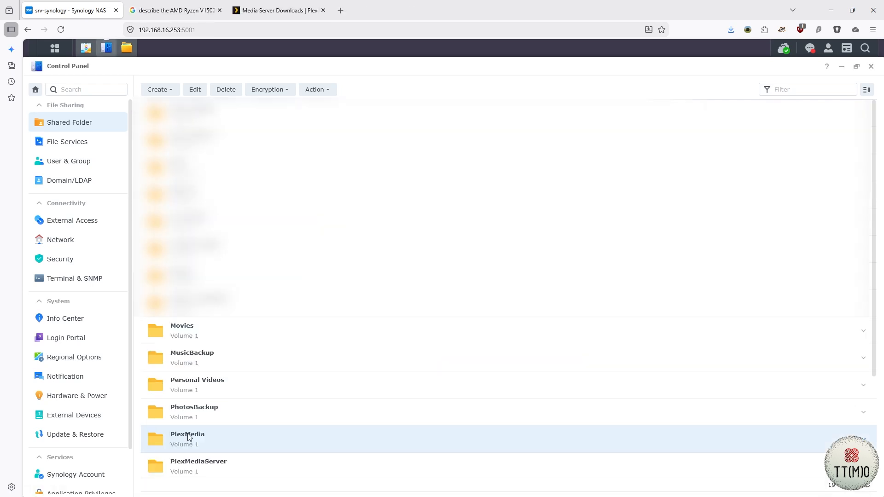
Step: Create a folder named Movies inside the PlexMedia shared folder in File Station
{"action": "left_click", "coordinate": [187, 436]}
{"action": "left_click", "coordinate": [162, 105]}
{"action": "left_click", "coordinate": [186, 130]}
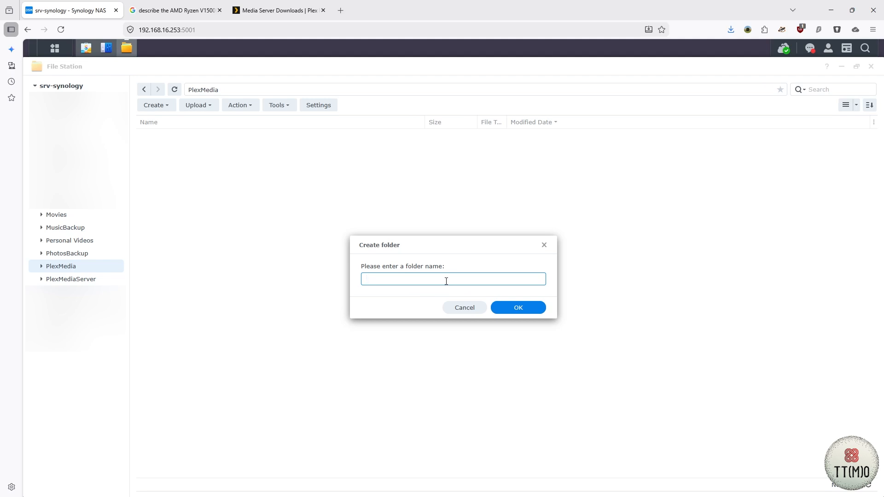
{"action": "type", "text": "Movies"}
{"action": "key", "text": "Return"}
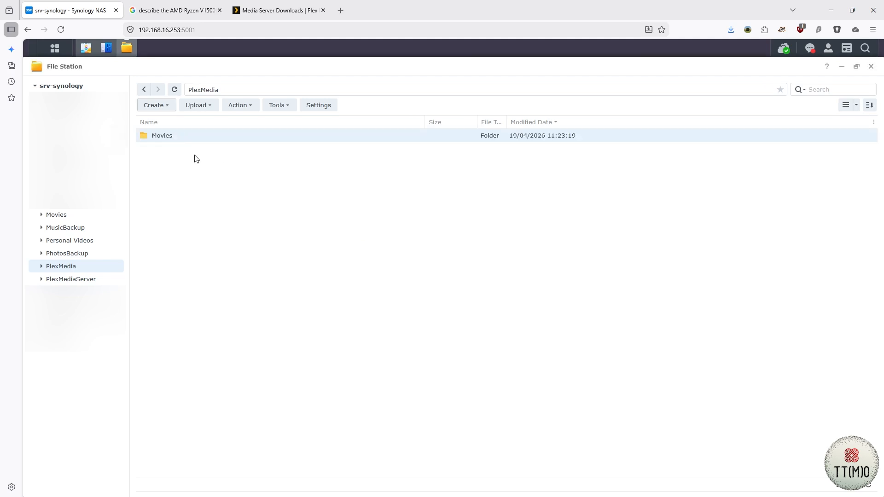
Step: Create a folder named Other inside PlexMedia and start creating one more folder there
{"action": "left_click", "coordinate": [167, 106]}
{"action": "left_click", "coordinate": [174, 122]}
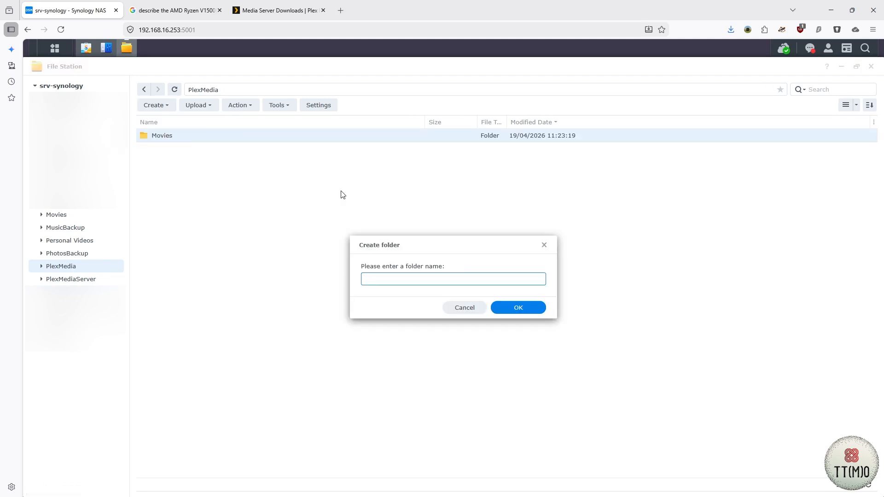
{"action": "type", "text": "Other"}
{"action": "key", "text": "Return"}
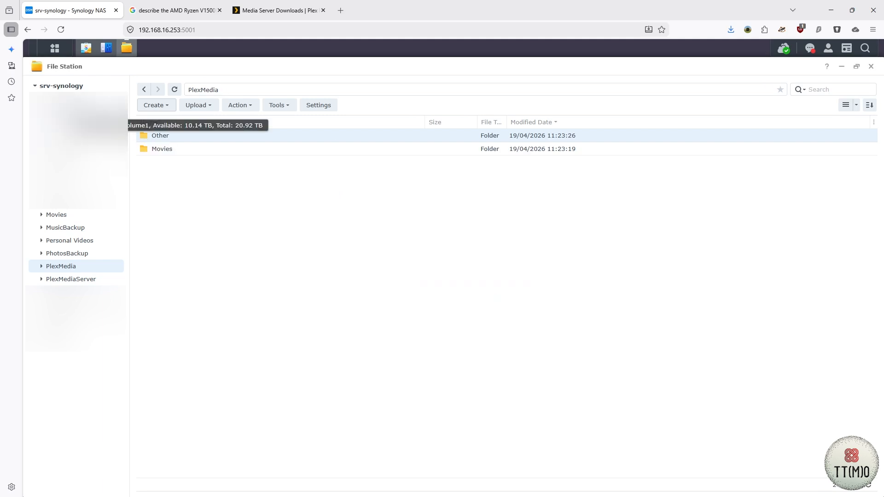
{"action": "left_click", "coordinate": [153, 106]}
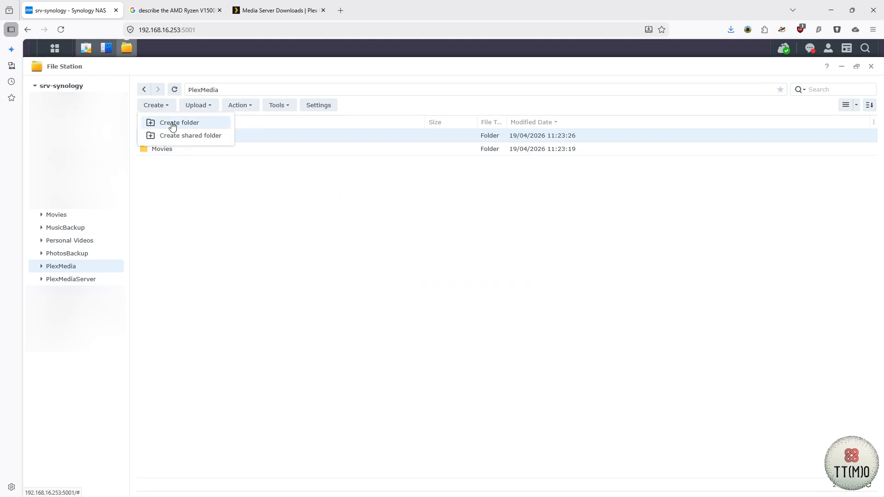
{"action": "left_click", "coordinate": [172, 124]}
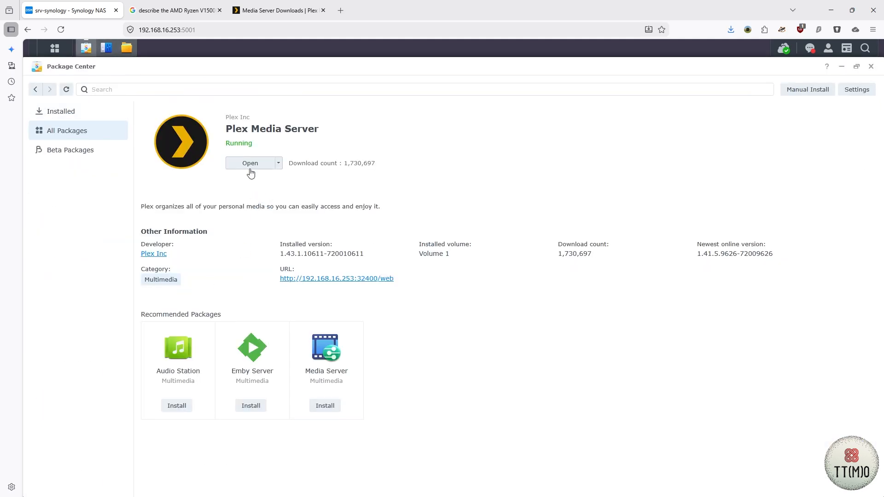
Step: Open Plex Media Server from Package Center, sign in with the remembered Plex account and accept the server name srv-synology with outside-home access allowed
{"action": "left_click", "coordinate": [251, 168]}
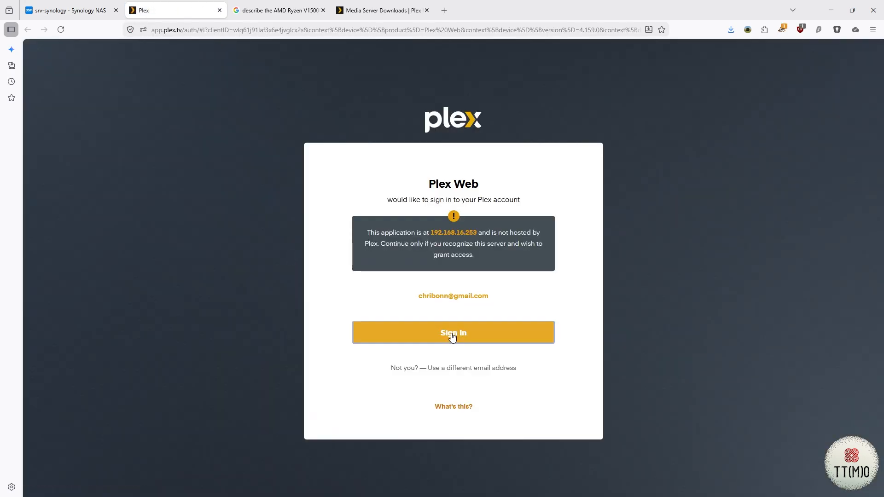
{"action": "left_click", "coordinate": [452, 334]}
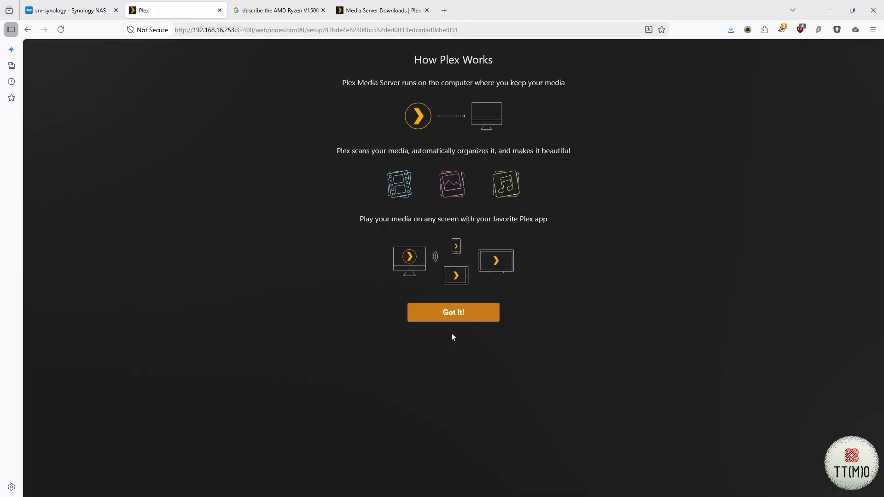
{"action": "left_click", "coordinate": [459, 401]}
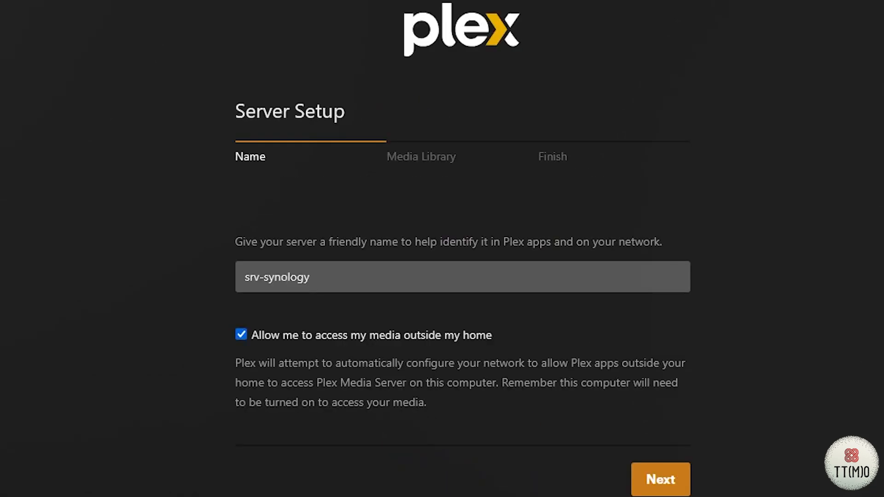
{"action": "left_click", "coordinate": [676, 491]}
Step: Add a Movies library in English that uses the media folder /volume1/PlexMedia/Movies
{"action": "left_click", "coordinate": [424, 325]}
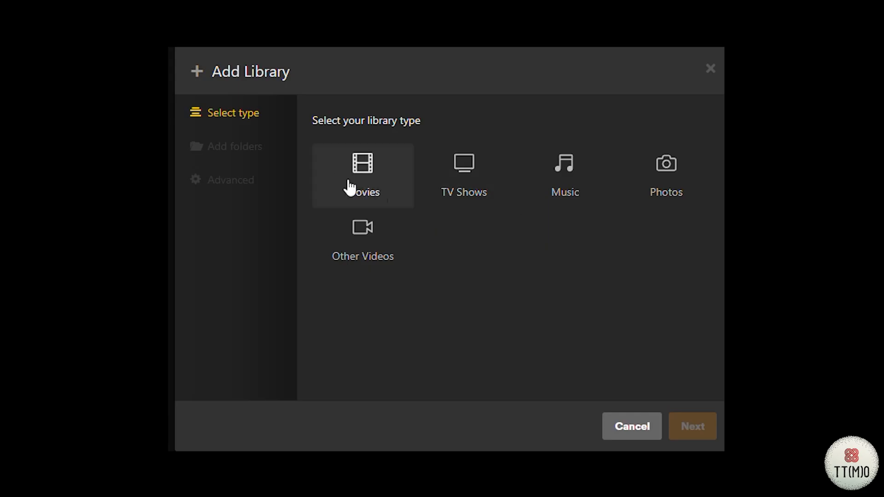
{"action": "left_click", "coordinate": [355, 169]}
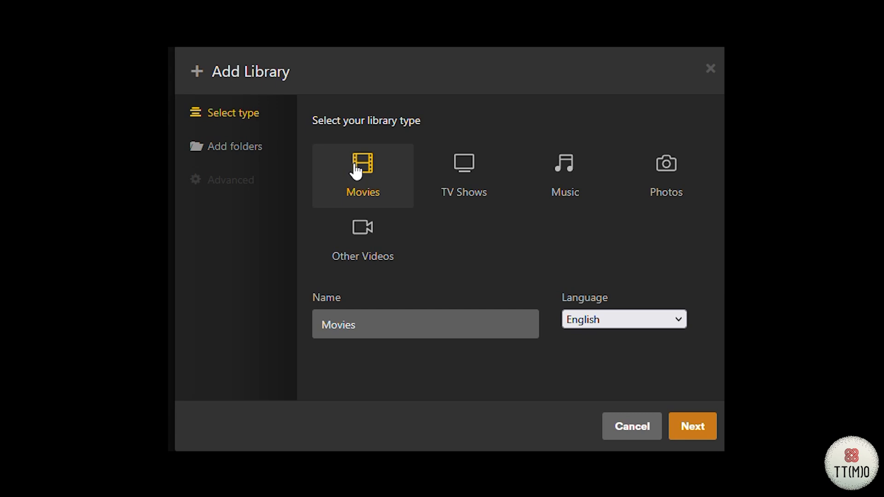
{"action": "left_click", "coordinate": [709, 426]}
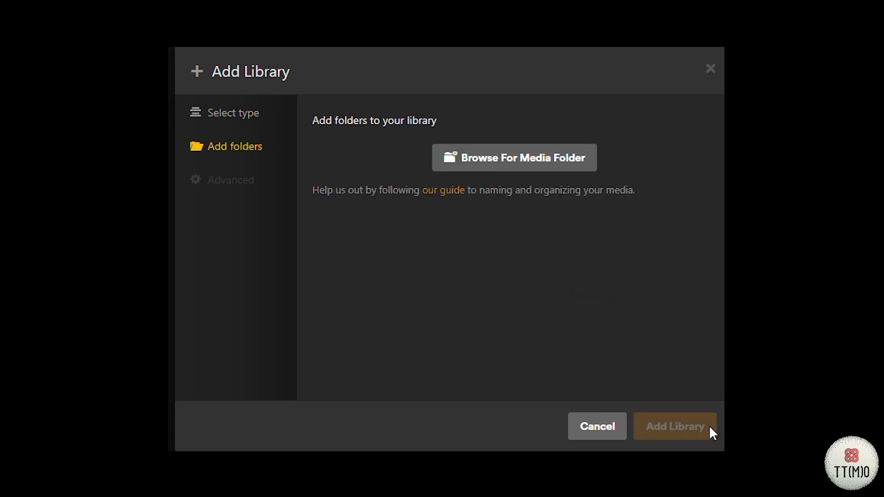
{"action": "left_click", "coordinate": [546, 157]}
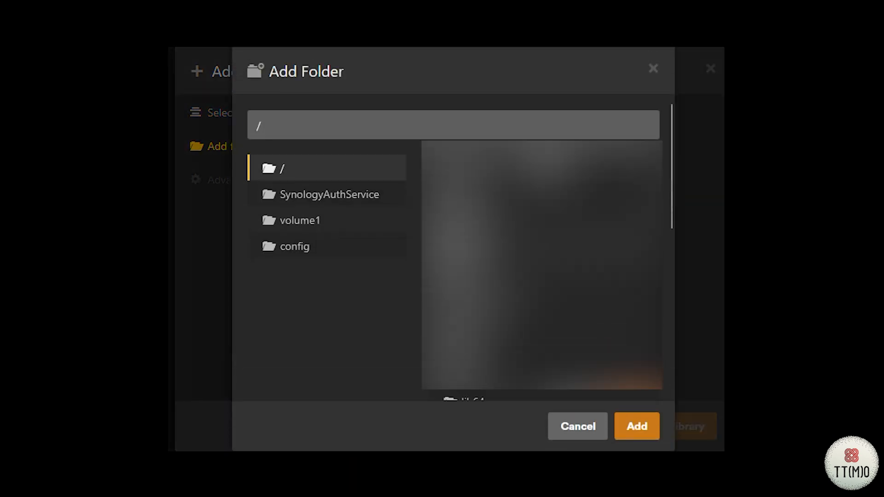
{"action": "left_click", "coordinate": [261, 229]}
{"action": "left_click", "coordinate": [454, 257]}
{"action": "left_click", "coordinate": [465, 225]}
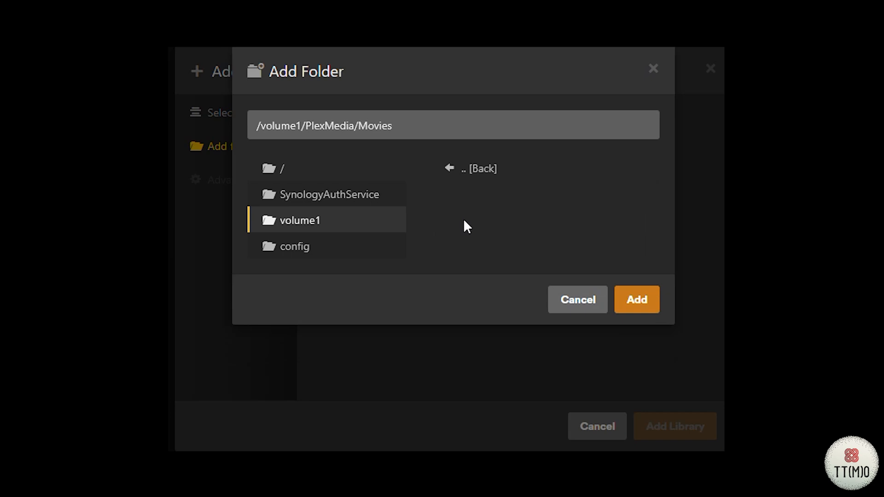
{"action": "left_click", "coordinate": [637, 303]}
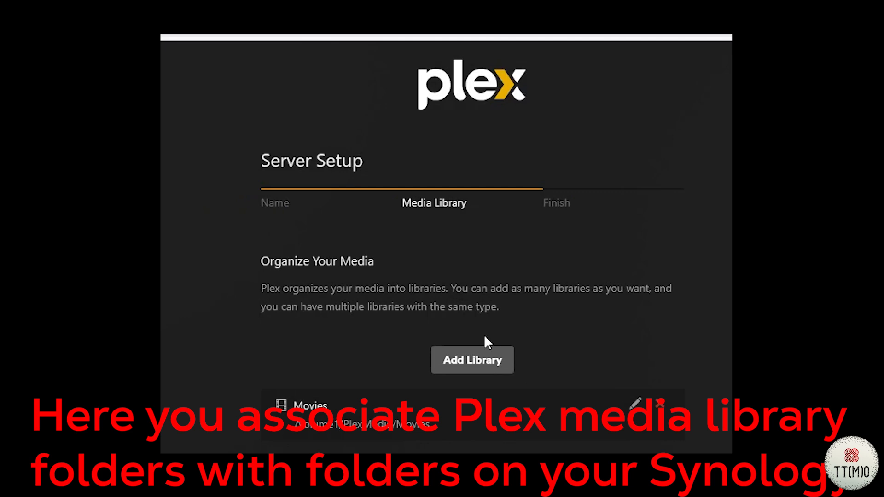
Step: Add a TV Shows library in English with its media folder path set to /volume1/PlexMedia/TV
{"action": "left_click", "coordinate": [486, 363]}
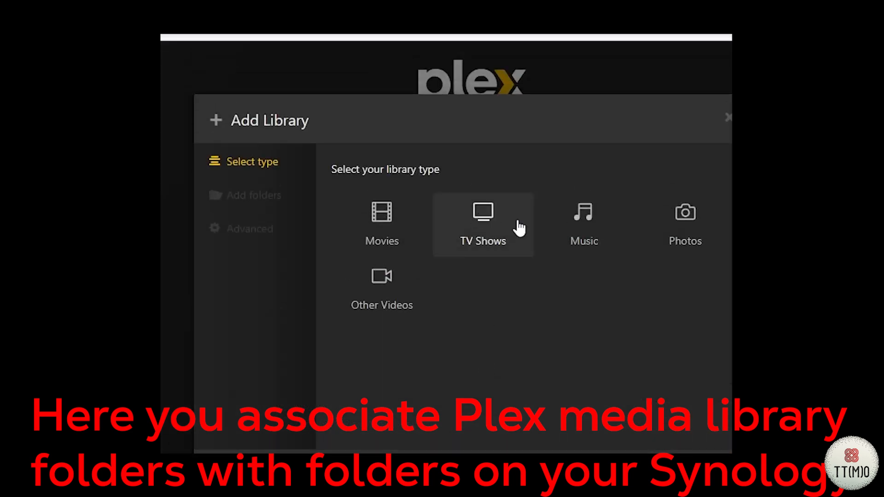
{"action": "left_click", "coordinate": [516, 226]}
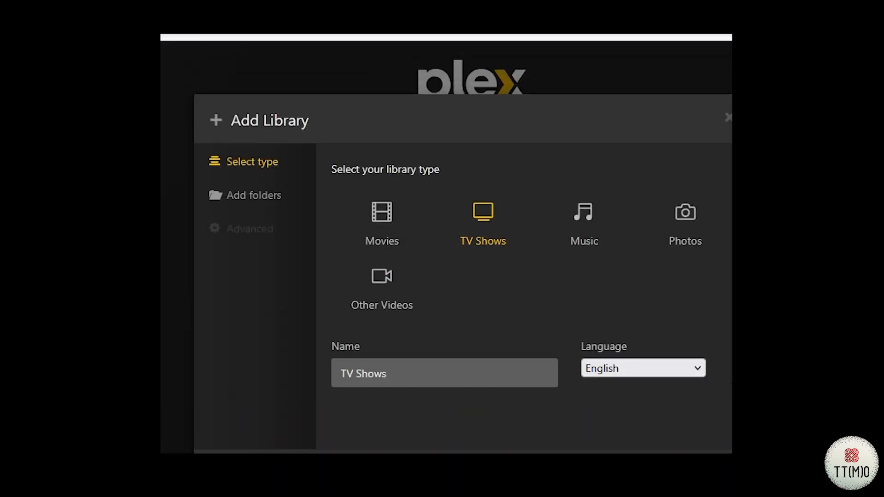
{"action": "left_click", "coordinate": [565, 207]}
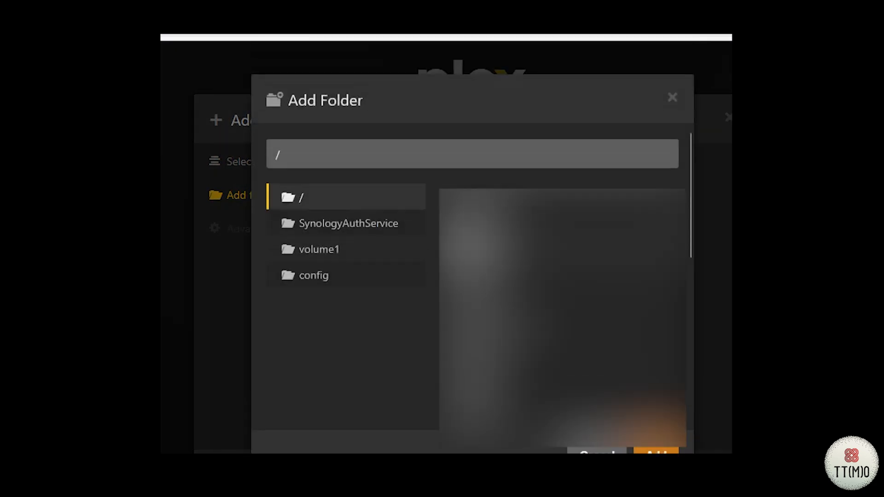
{"action": "left_click_drag", "start_coordinate": [396, 179], "coordinate": [276, 174]}
{"action": "type", "text": "/volume1/PlexMedia/Movies"}
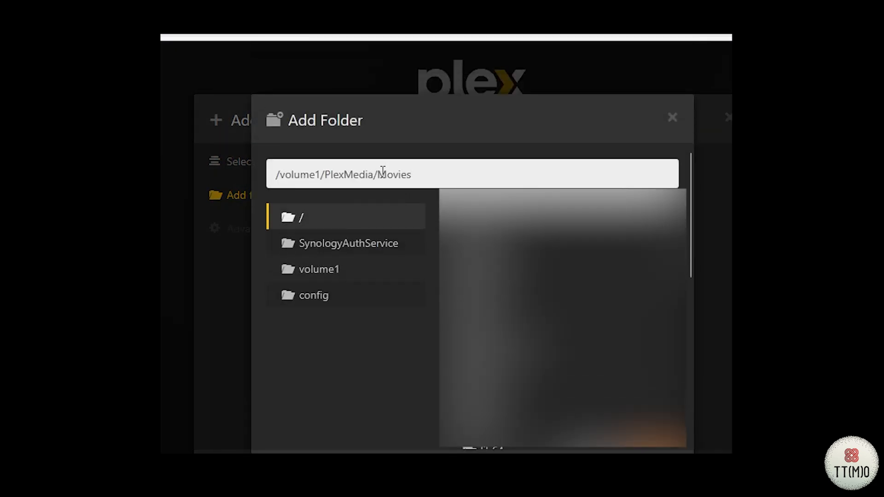
{"action": "left_click_drag", "start_coordinate": [379, 171], "coordinate": [479, 168]}
{"action": "type", "text": "TV"}
Step: Add an Other Videos library in English that uses the media folder /volume1/PlexMedia/Other
{"action": "left_click", "coordinate": [373, 313]}
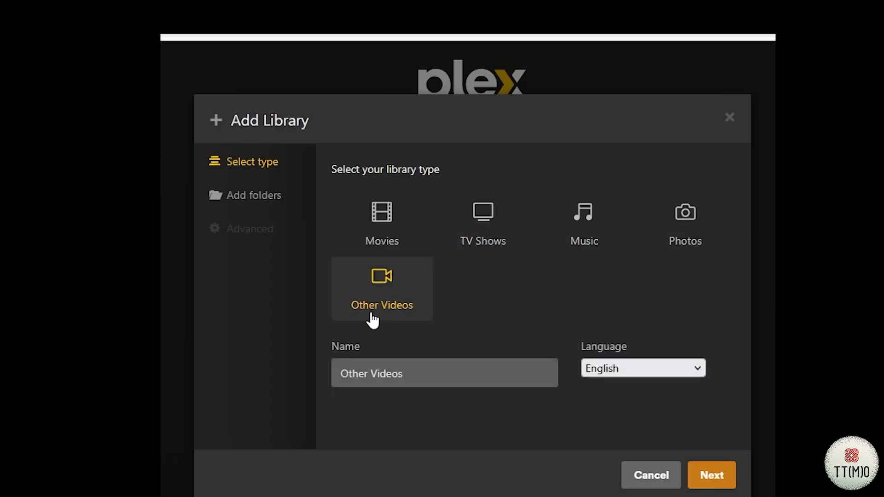
{"action": "left_click", "coordinate": [712, 475]}
{"action": "left_click", "coordinate": [534, 208]}
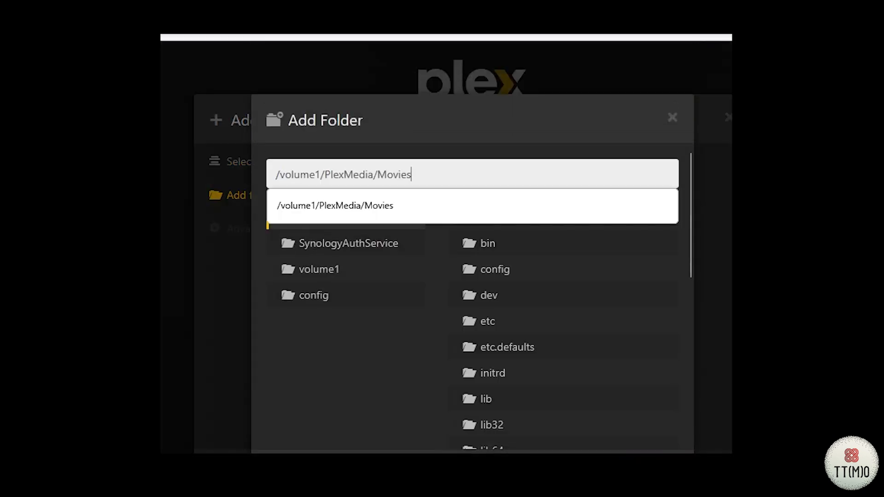
{"action": "key", "text": "BackSpace"}
{"action": "key", "text": "BackSpace"}
{"action": "key", "text": "BackSpace"}
{"action": "key", "text": "BackSpace"}
{"action": "key", "text": "BackSpace"}
{"action": "key", "text": "BackSpace"}
{"action": "type", "text": "Other"}
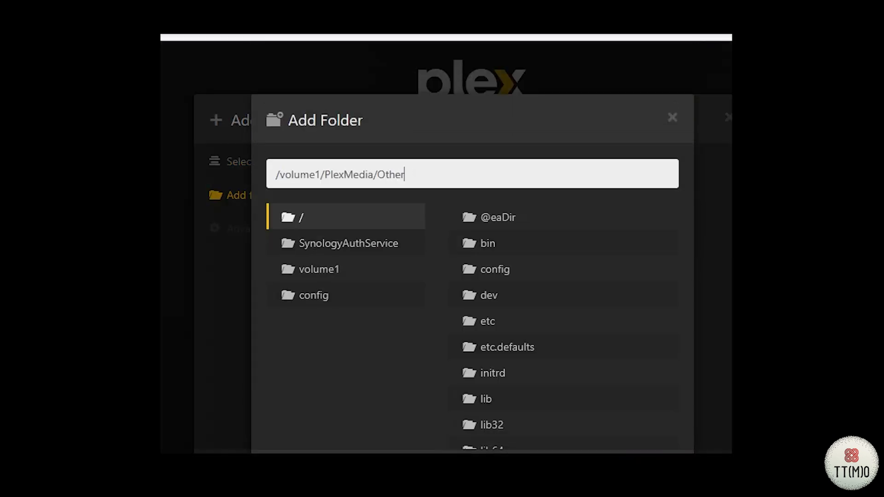
{"action": "key", "text": "Return"}
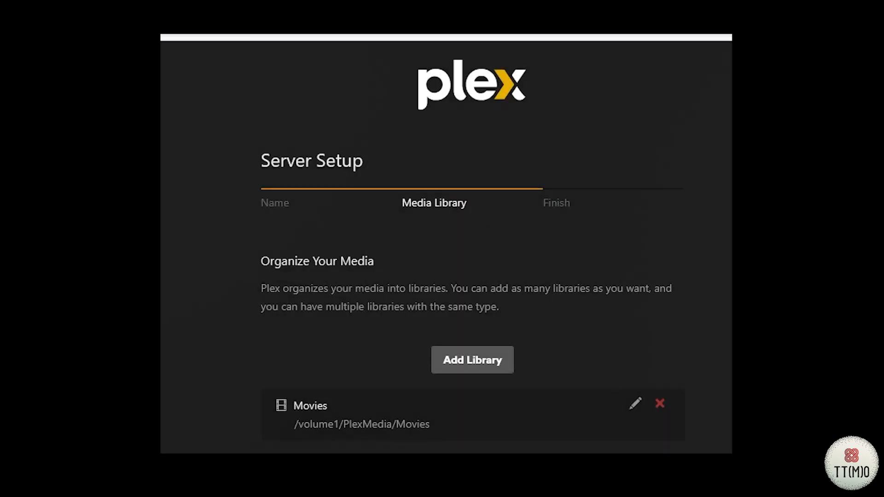
Step: Add a Photos library in English that uses the media folder /volume1/PhotosBackup
{"action": "left_click", "coordinate": [480, 361]}
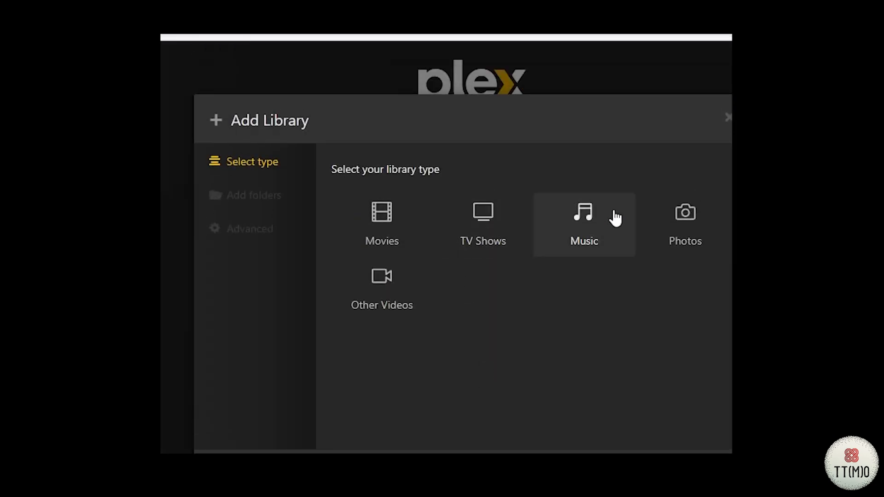
{"action": "left_click", "coordinate": [677, 247]}
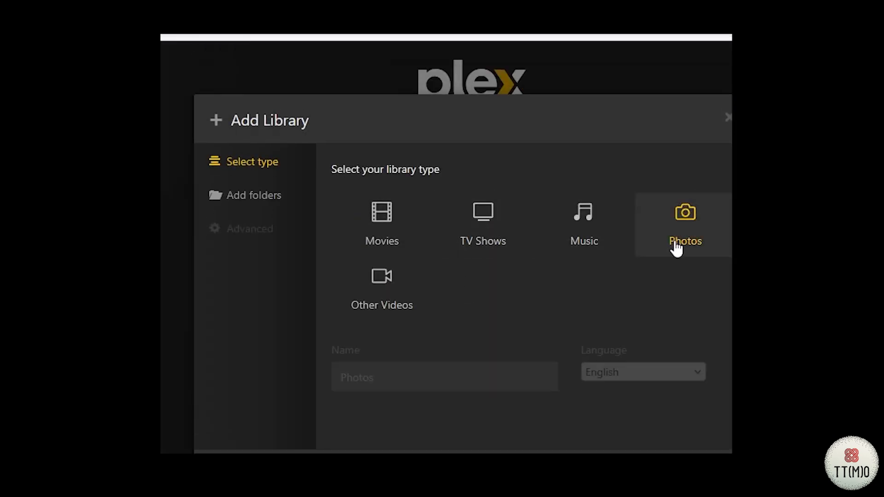
{"action": "left_click", "coordinate": [671, 452]}
{"action": "left_click", "coordinate": [593, 213]}
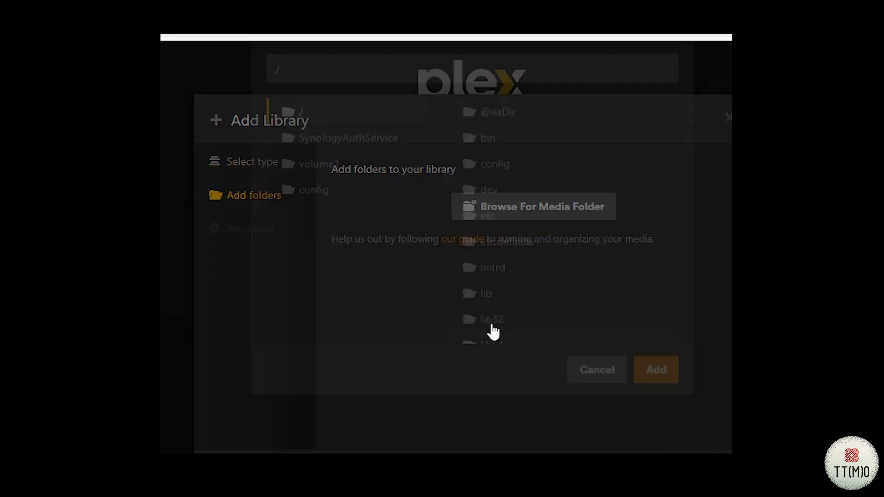
{"action": "left_click", "coordinate": [318, 268]}
{"action": "scroll", "coordinate": [530, 323], "scroll_direction": "down", "scroll_amount": 15}
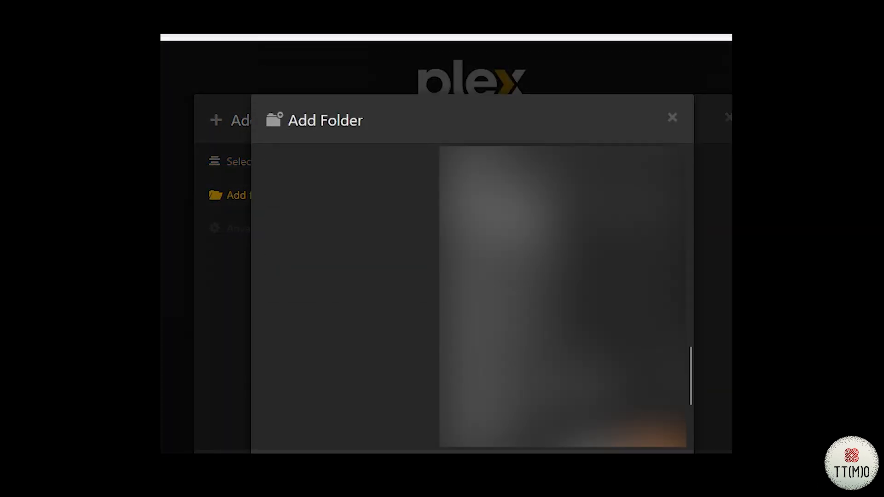
{"action": "scroll", "coordinate": [562, 295], "scroll_direction": "up", "scroll_amount": 2}
{"action": "scroll", "coordinate": [518, 276], "scroll_direction": "down", "scroll_amount": 2}
{"action": "left_click", "coordinate": [518, 280]}
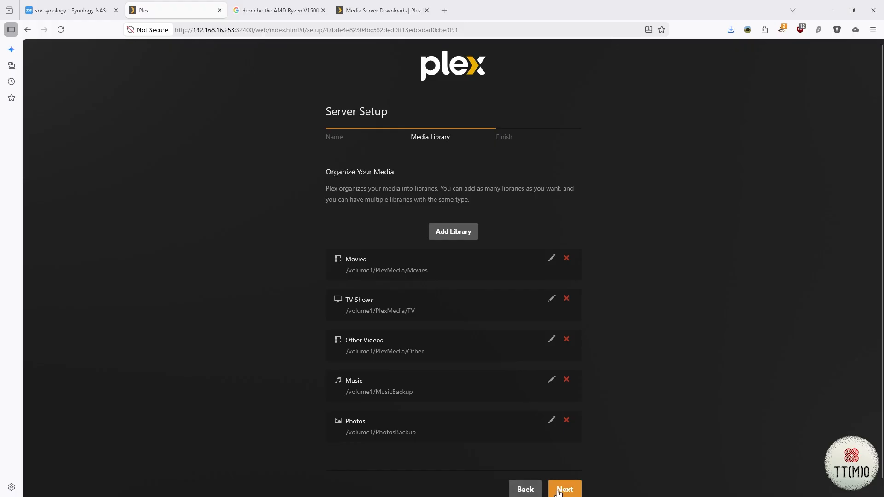
Step: Accept the configured media libraries, finish the server setup and open the TV Shows library
{"action": "left_click", "coordinate": [565, 489]}
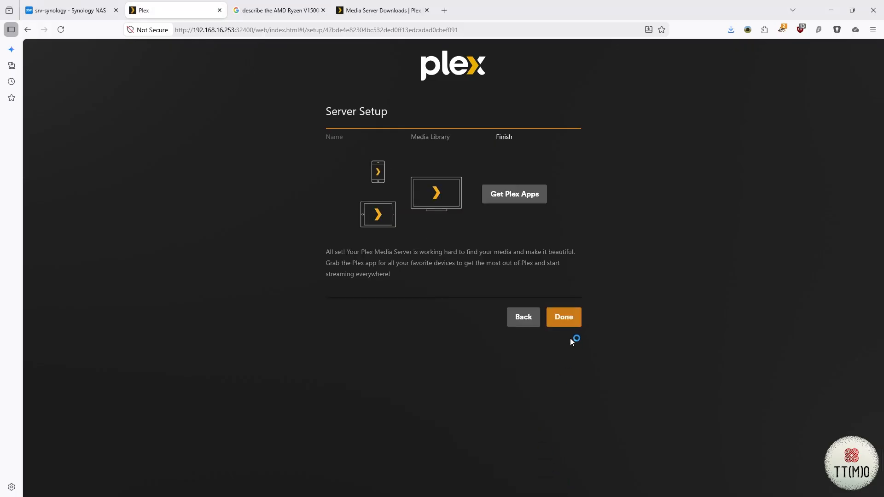
{"action": "left_click", "coordinate": [564, 318]}
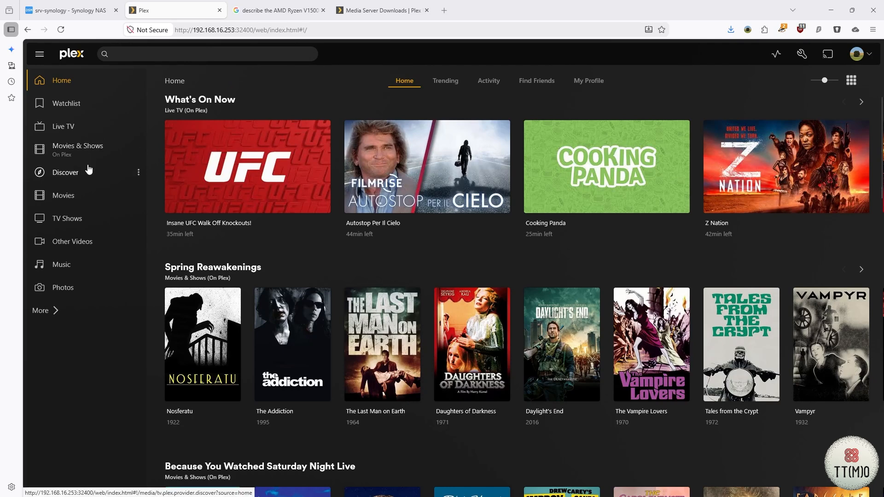
{"action": "left_click", "coordinate": [69, 223]}
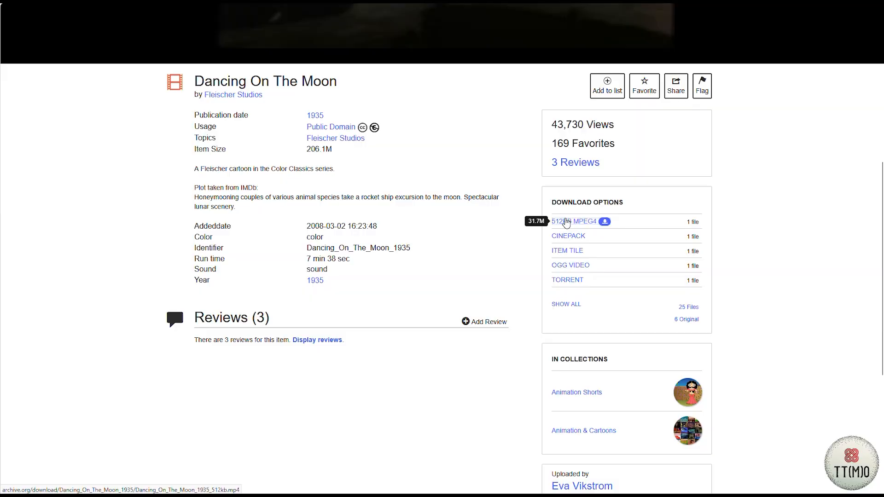
Step: Save the 512Kb MPEG4 download of Dancing On The Moon to \\srv-synology\PlexMedia\Other as Dancing_On_The_Moon_1935_512kb.mp4
{"action": "right_click", "coordinate": [574, 221]}
{"action": "left_click", "coordinate": [595, 319]}
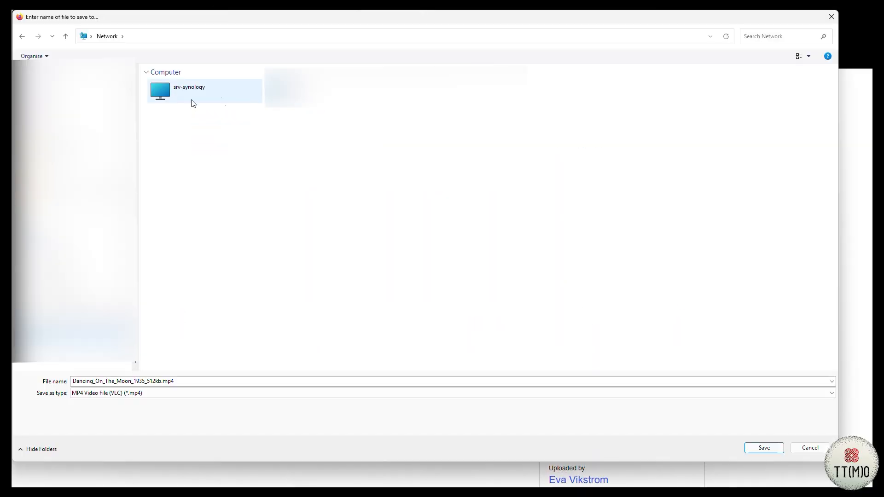
{"action": "double_click", "coordinate": [192, 100]}
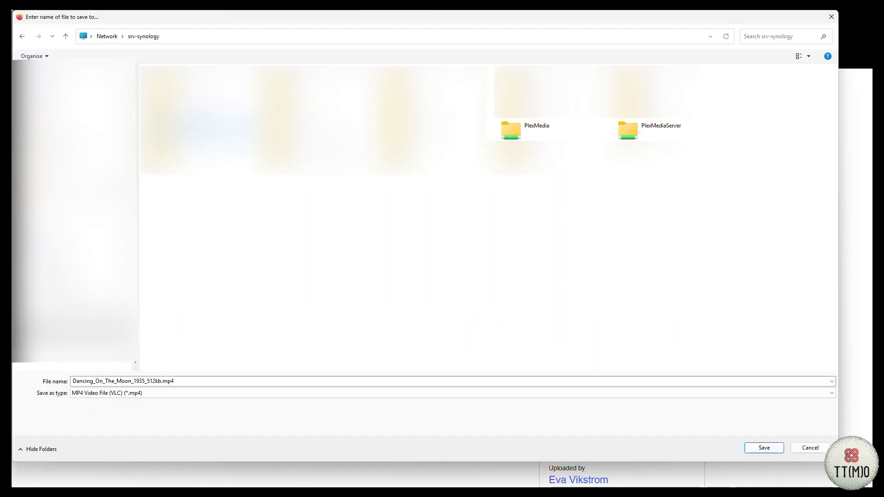
{"action": "double_click", "coordinate": [536, 124]}
{"action": "double_click", "coordinate": [168, 95]}
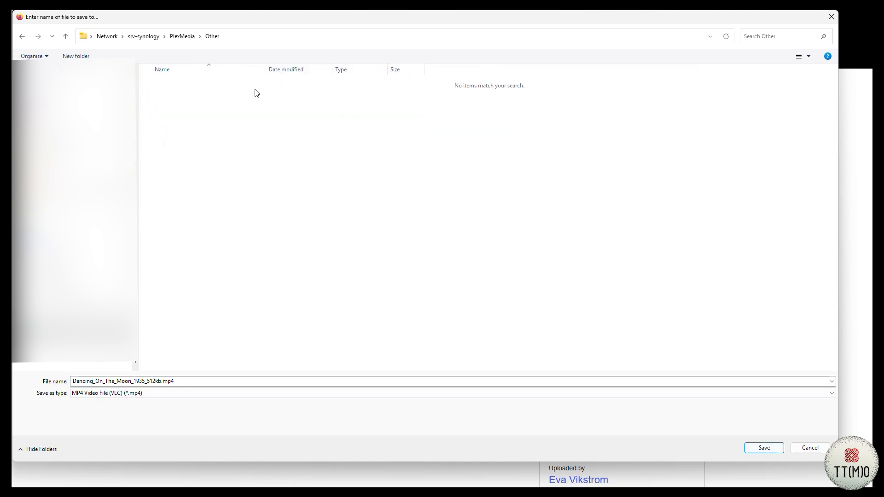
{"action": "left_click", "coordinate": [255, 37]}
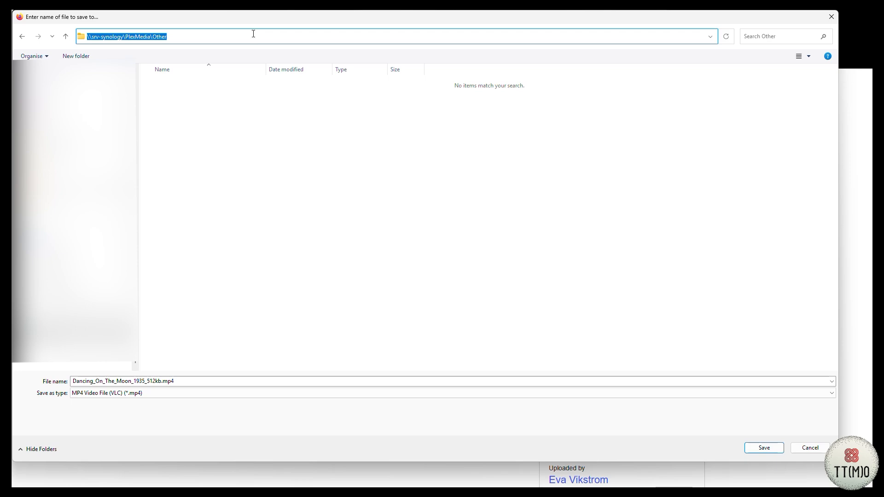
{"action": "left_click", "coordinate": [764, 448]}
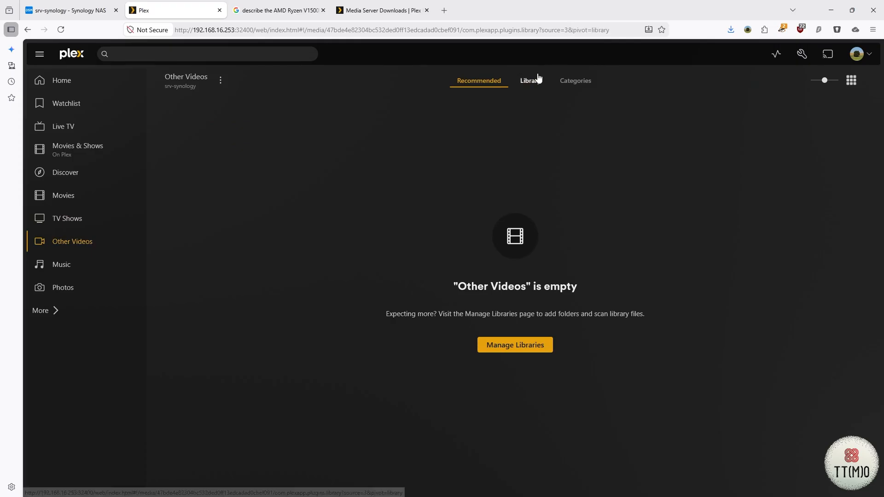
Step: Show all items of the Other Videos library and play the Dancing_On_The_Moon_1935 video
{"action": "left_click", "coordinate": [530, 80]}
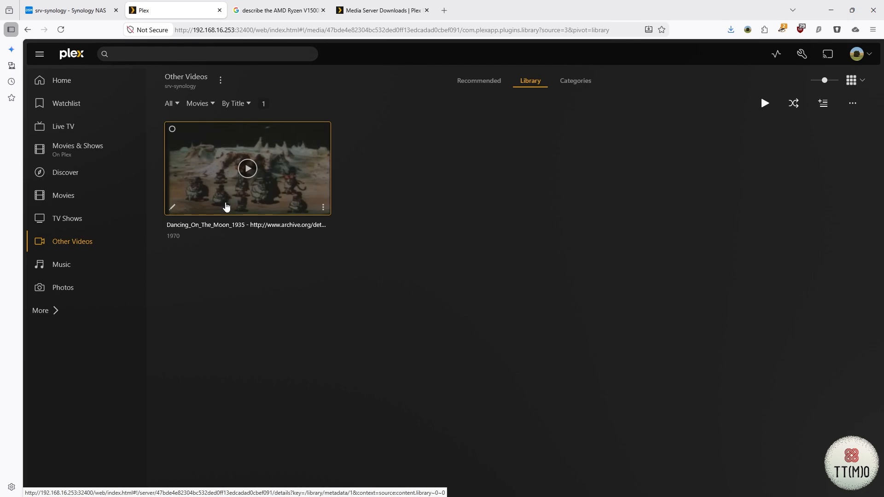
{"action": "left_click", "coordinate": [247, 169]}
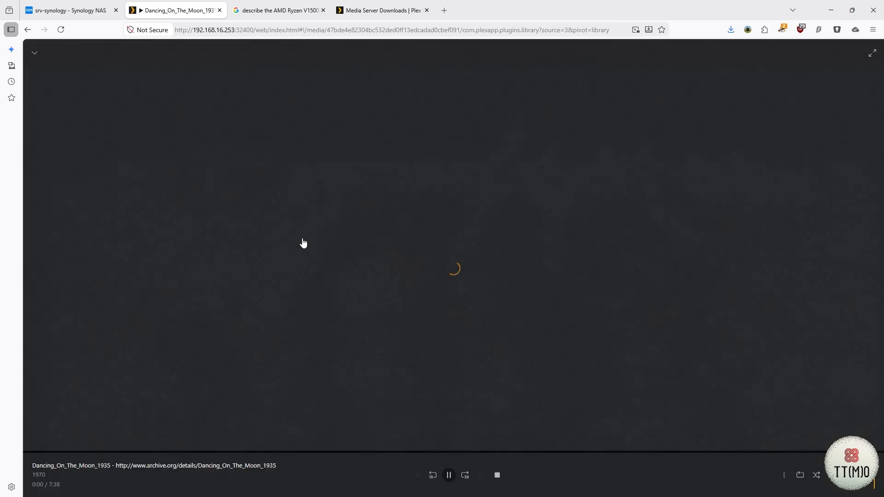